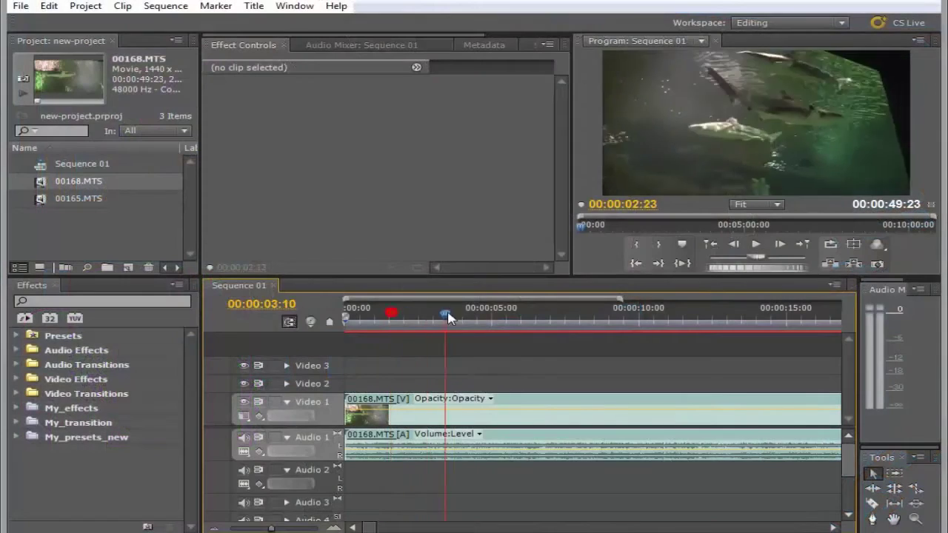
# Step: Apply Color Correction > Channel Mixer to the shark clip 00168.MTS on Video 1
pyautogui.moveTo(447, 317); pyautogui.dragTo(400, 341)
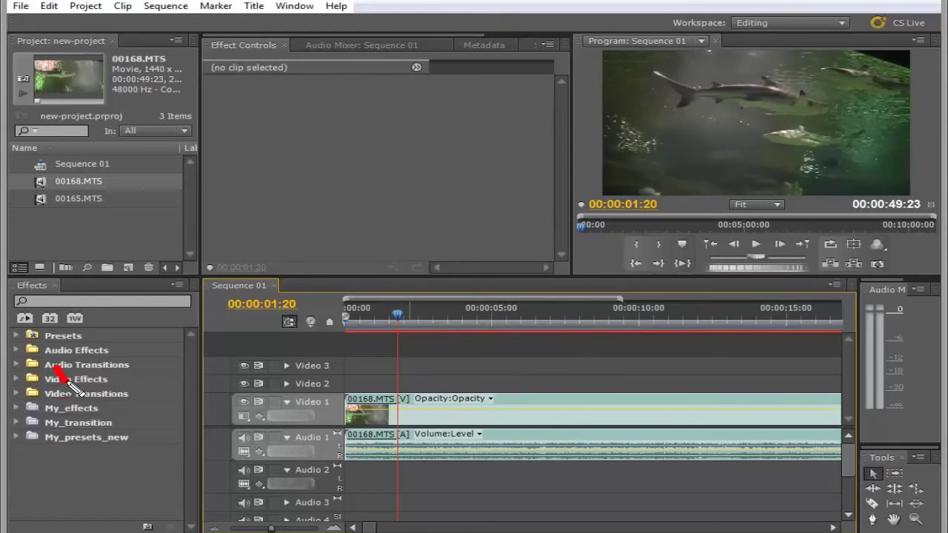
pyautogui.click(17, 379)
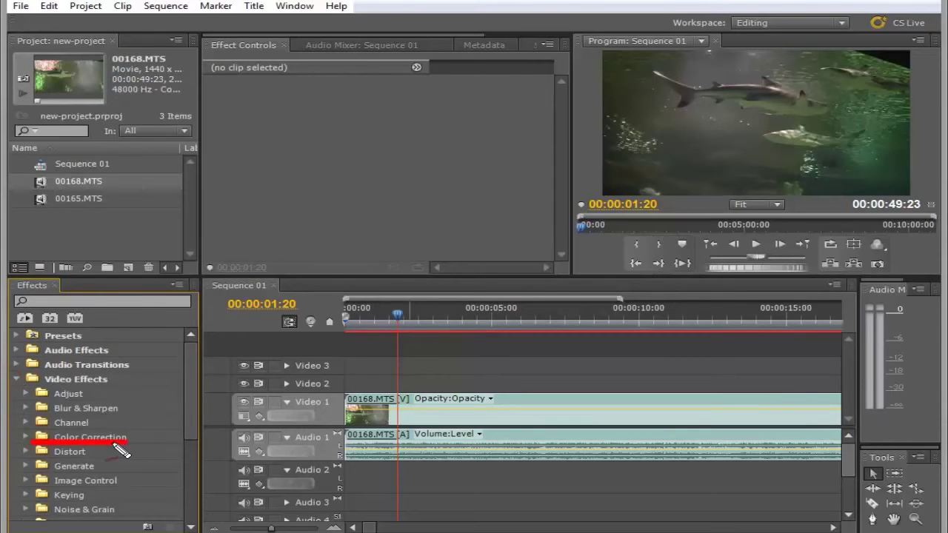
pyautogui.click(25, 437)
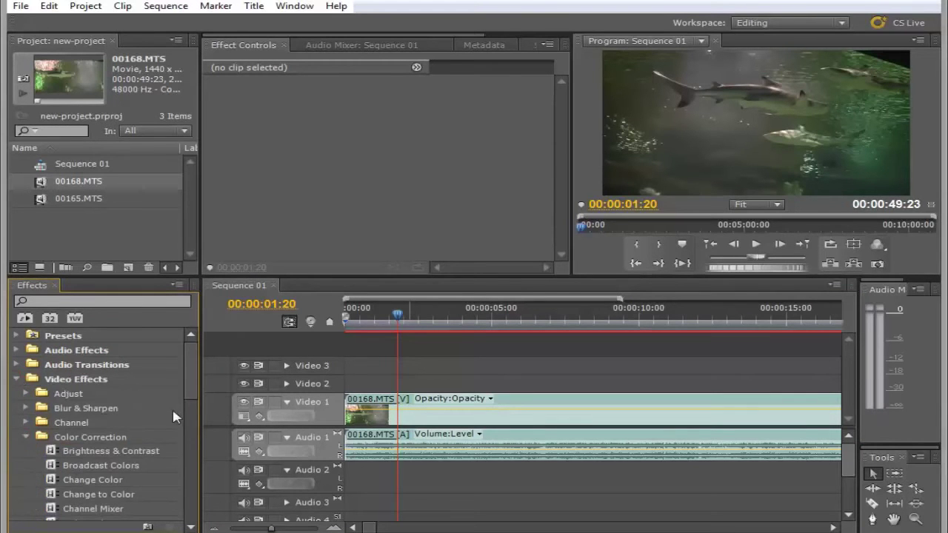
pyautogui.moveTo(189, 369); pyautogui.dragTo(184, 406)
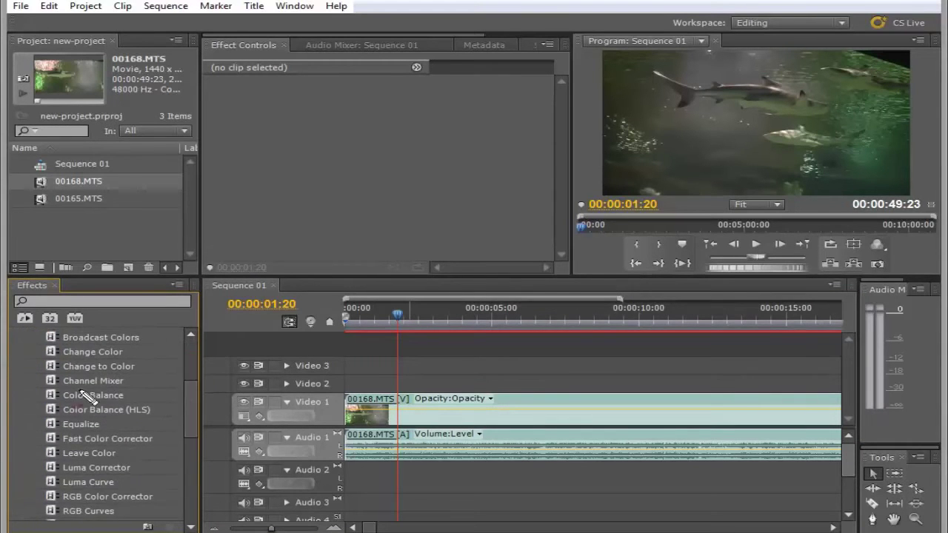
pyautogui.moveTo(55, 383); pyautogui.dragTo(371, 409)
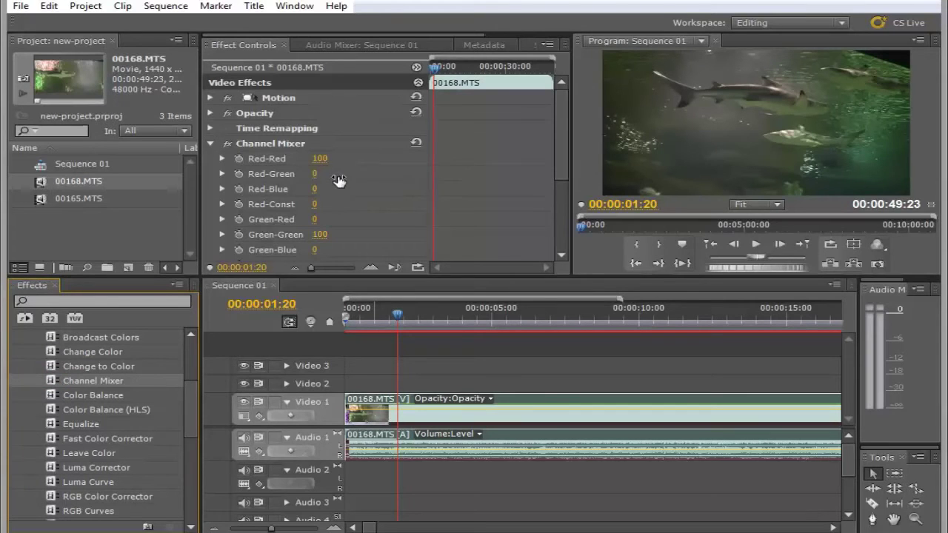
# Step: Annotate the Red-Red, Green-Green and Monochrome settings in Channel Mixer, then clear the annotations
pyautogui.moveTo(308, 148); pyautogui.dragTo(363, 159)
pyautogui.moveTo(302, 185); pyautogui.dragTo(337, 182)
pyautogui.moveTo(301, 217); pyautogui.dragTo(340, 220)
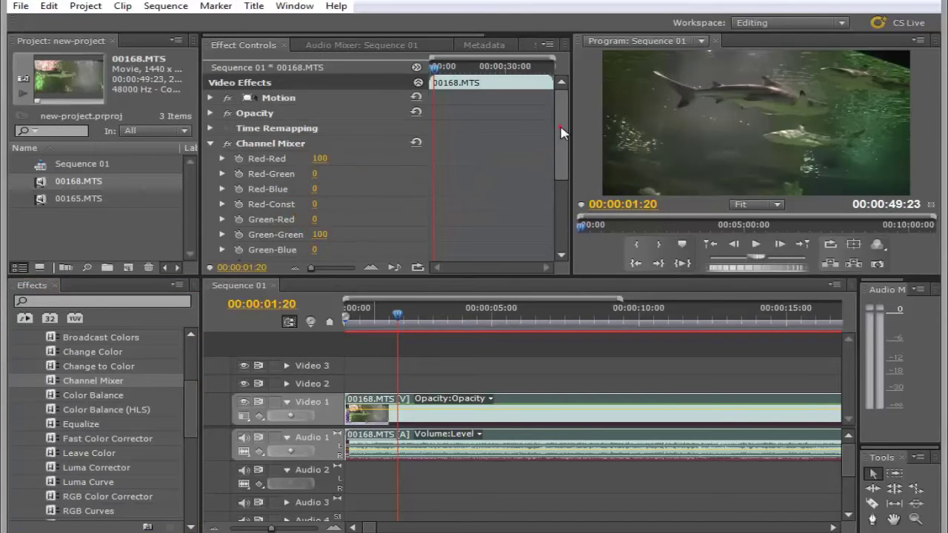
pyautogui.scroll(-5, 561, 121)
pyautogui.scroll(-1, 549, 203)
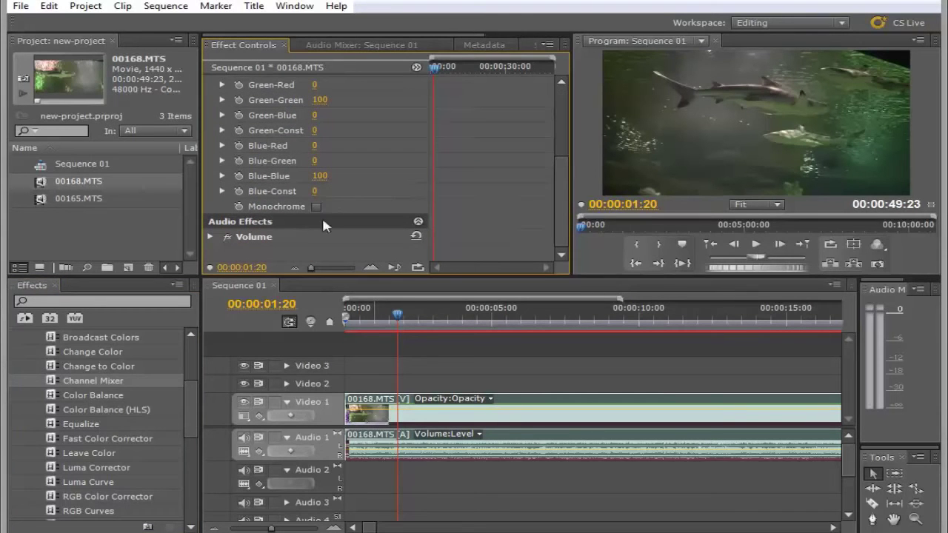
pyautogui.moveTo(305, 214); pyautogui.dragTo(345, 213)
pyautogui.press('Escape')
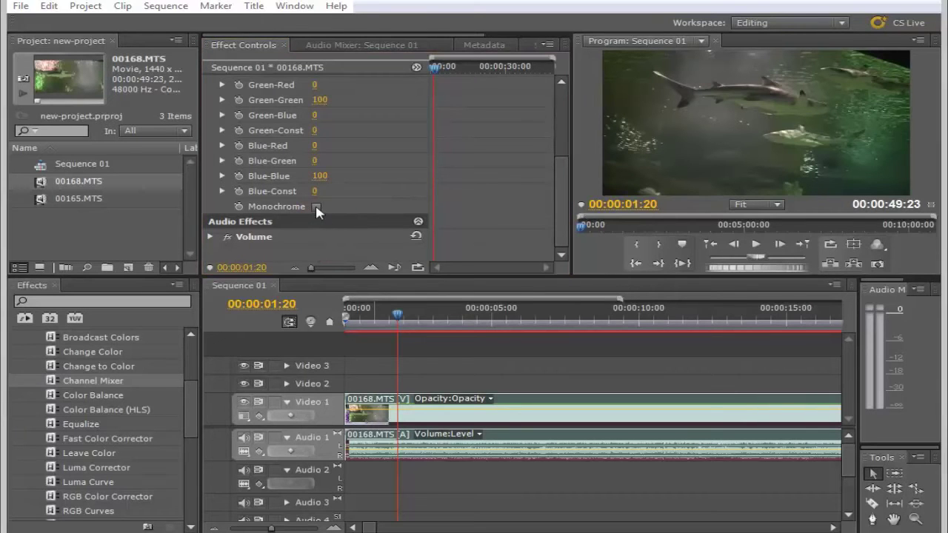
# Step: Enable Monochrome to preview the clip in black and white, then delete Channel Mixer
pyautogui.click(316, 208)
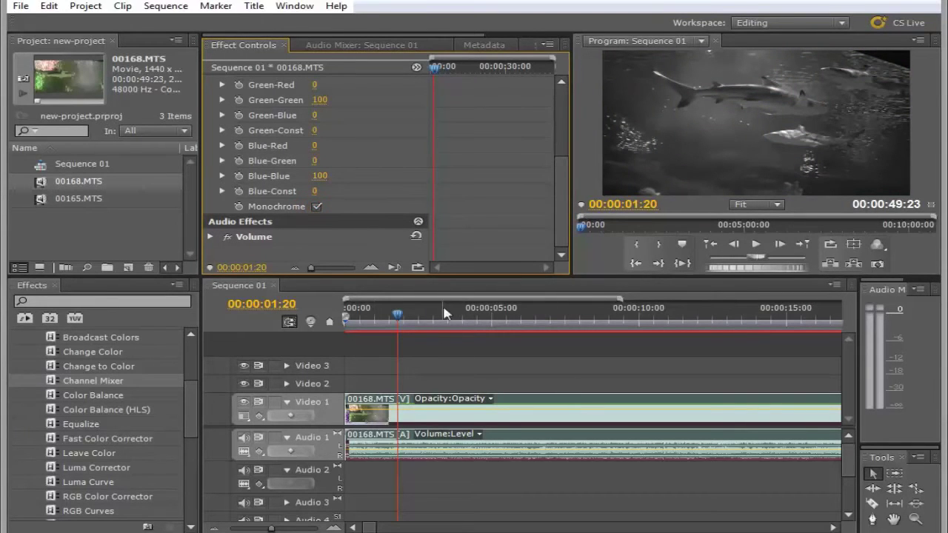
pyautogui.moveTo(397, 317); pyautogui.dragTo(363, 356)
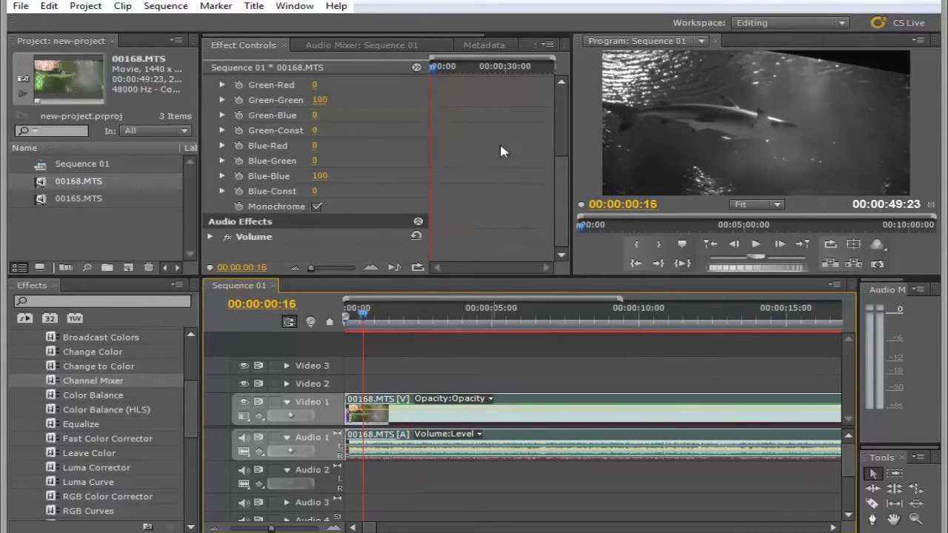
pyautogui.moveTo(561, 200); pyautogui.dragTo(563, 141)
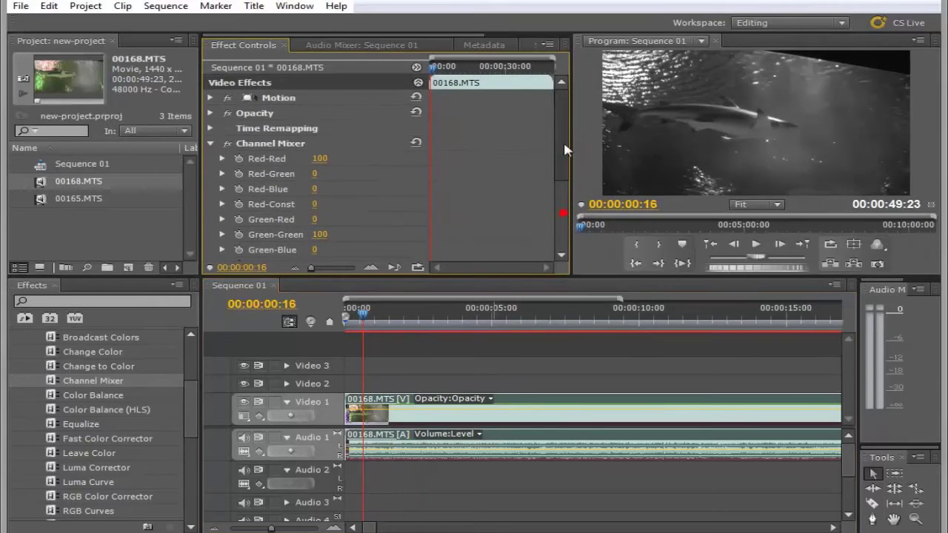
pyautogui.click(310, 146)
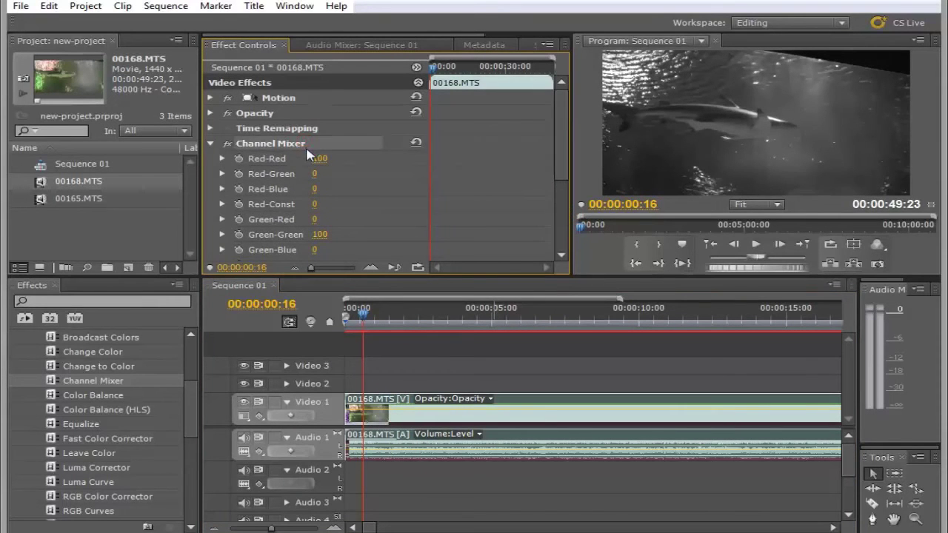
pyautogui.press('Delete')
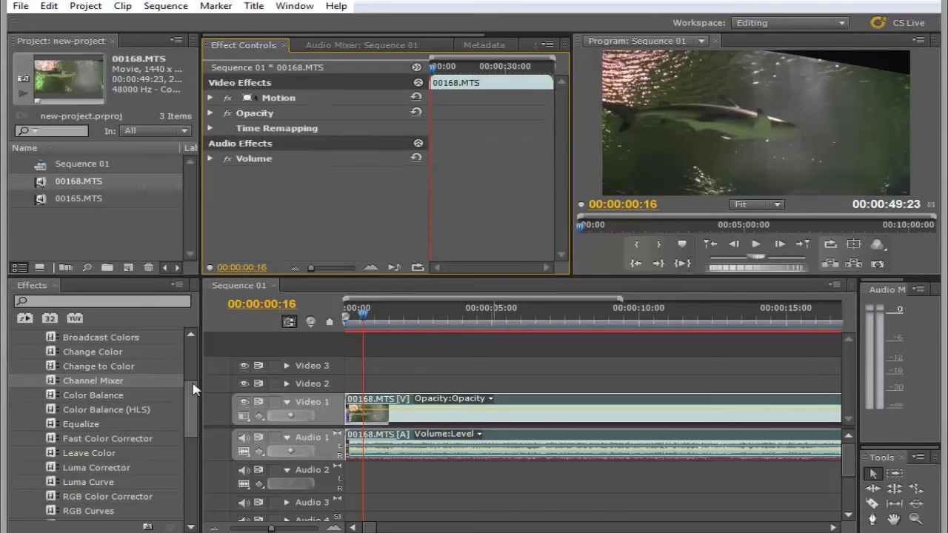
# Step: Apply the Tint effect to clip 00168.MTS and scrub through the greyscale result
pyautogui.scroll(1, 197, 387)
pyautogui.scroll(1, 202, 383)
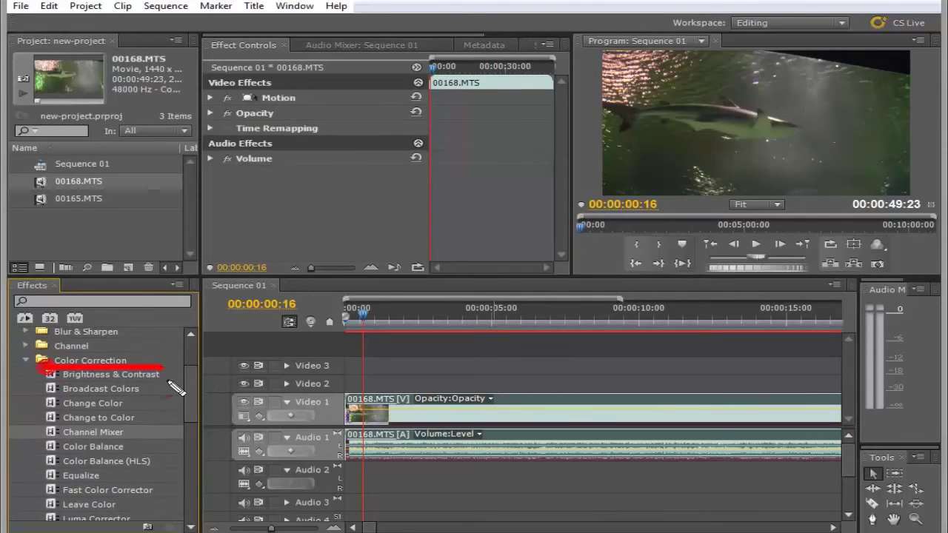
pyautogui.moveTo(191, 393); pyautogui.dragTo(190, 431)
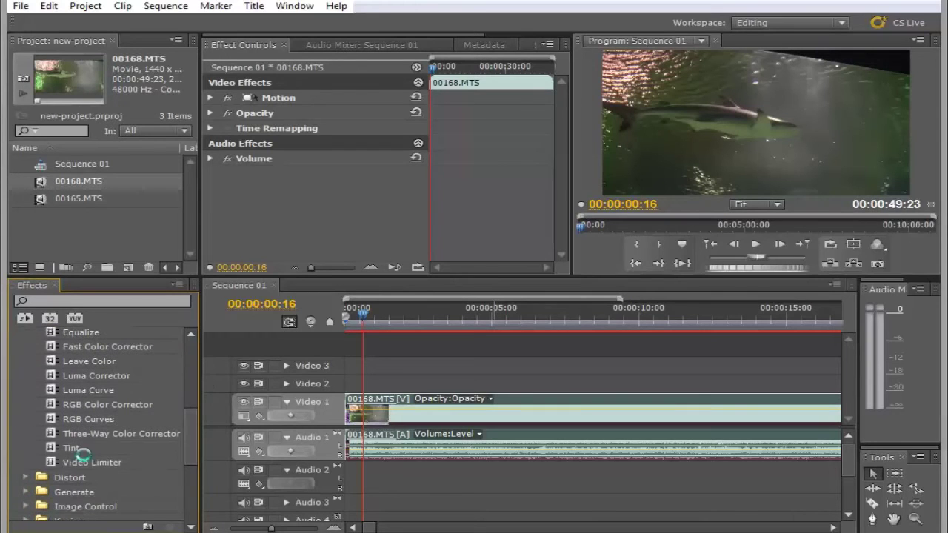
pyautogui.moveTo(53, 450); pyautogui.dragTo(380, 402)
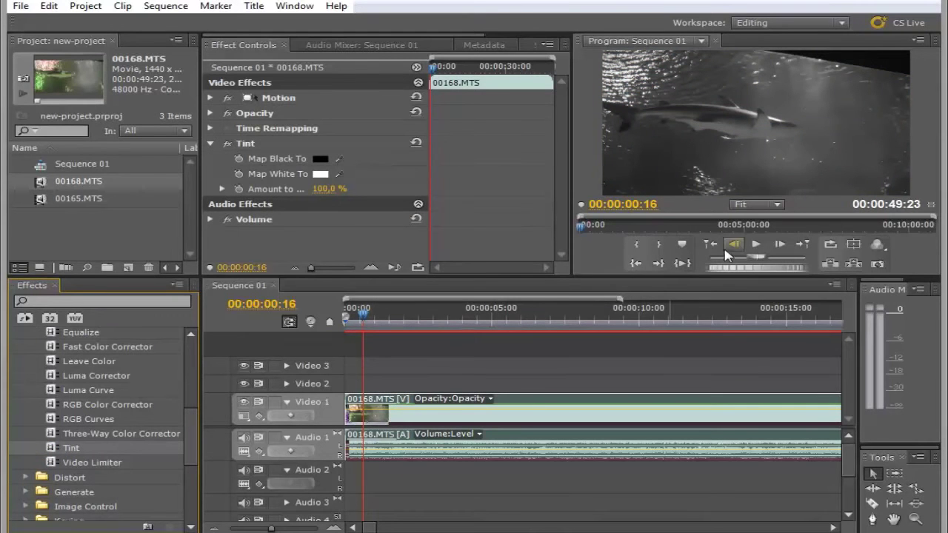
pyautogui.moveTo(367, 317)
pyautogui.mouseDown()
pyautogui.moveTo(623, 319)
pyautogui.moveTo(680, 323)
pyautogui.moveTo(517, 320)
pyautogui.moveTo(701, 330)
pyautogui.moveTo(408, 329)
pyautogui.moveTo(378, 320)
pyautogui.mouseUp()
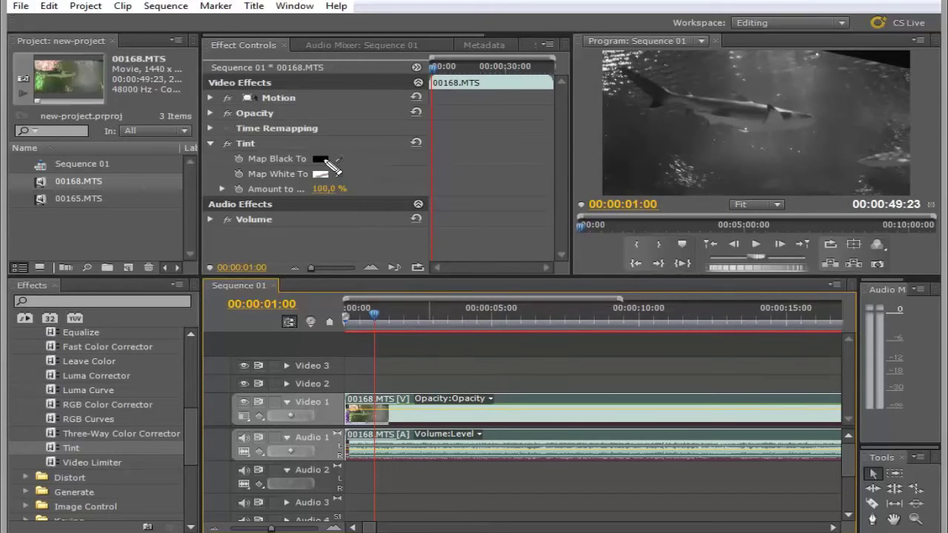
pyautogui.moveTo(311, 148); pyautogui.dragTo(357, 127)
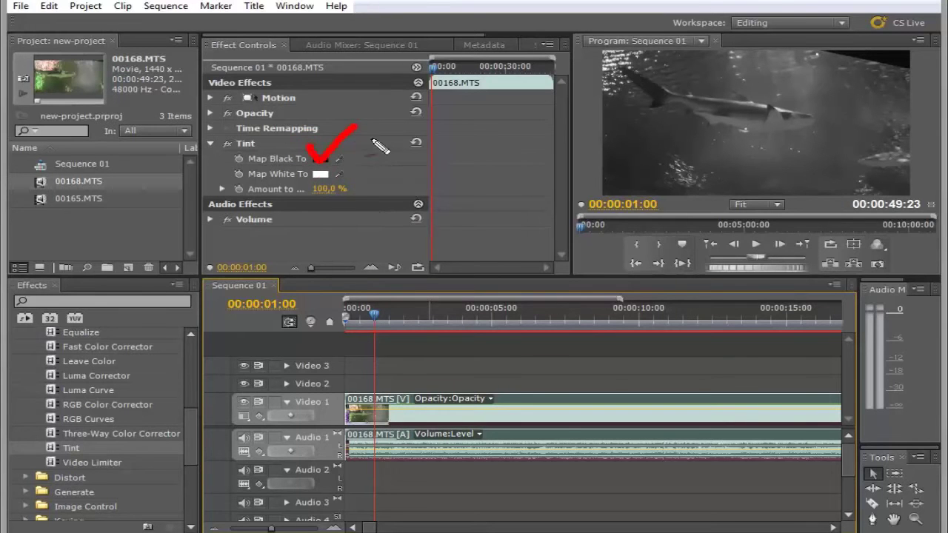
pyautogui.press('Escape')
# Step: Set Tint's Map Black To colour to dark brown 362605 (hue about 41°)
pyautogui.click(320, 159)
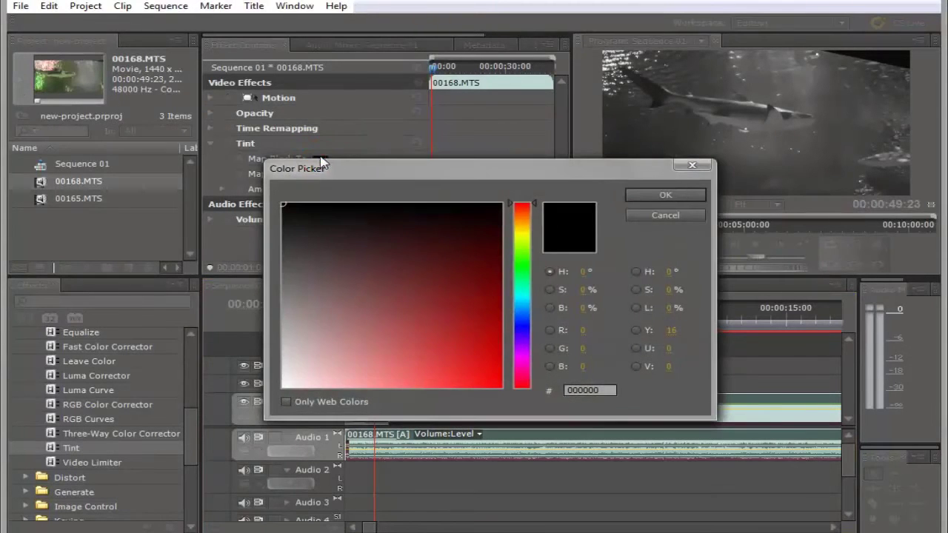
pyautogui.moveTo(391, 164); pyautogui.dragTo(408, 91)
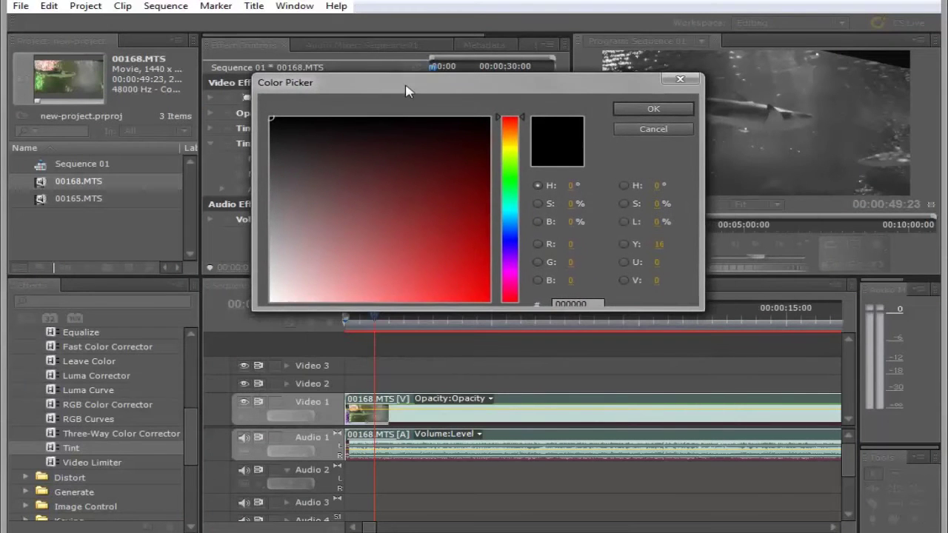
pyautogui.click(513, 139)
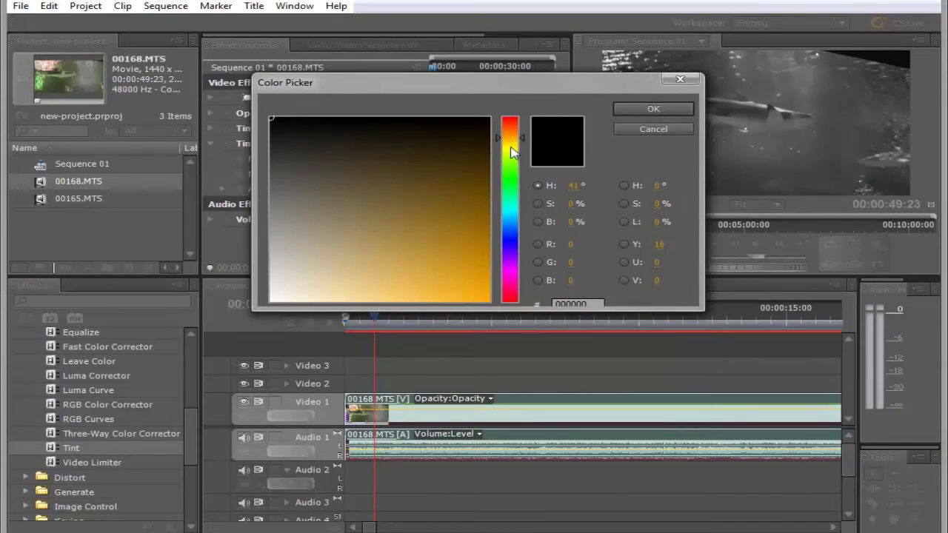
pyautogui.click(471, 170)
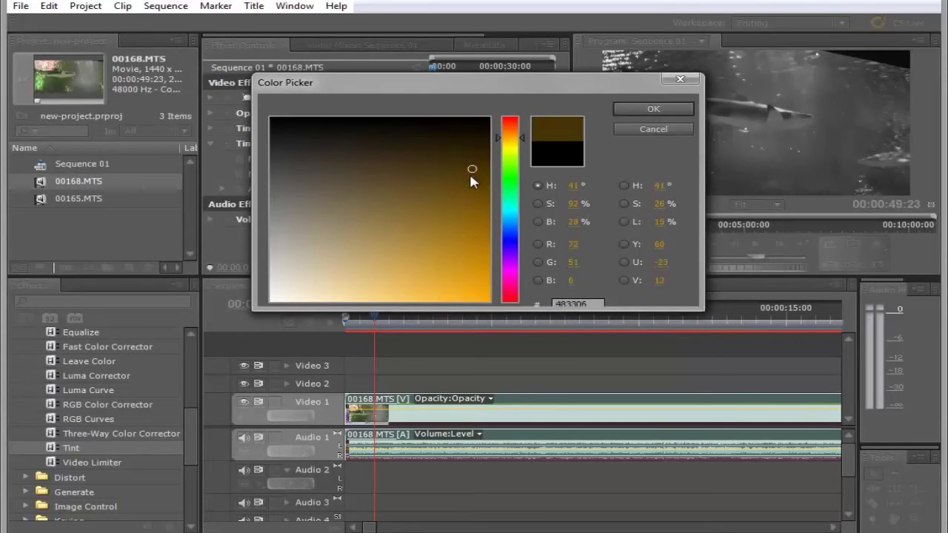
pyautogui.click(470, 157)
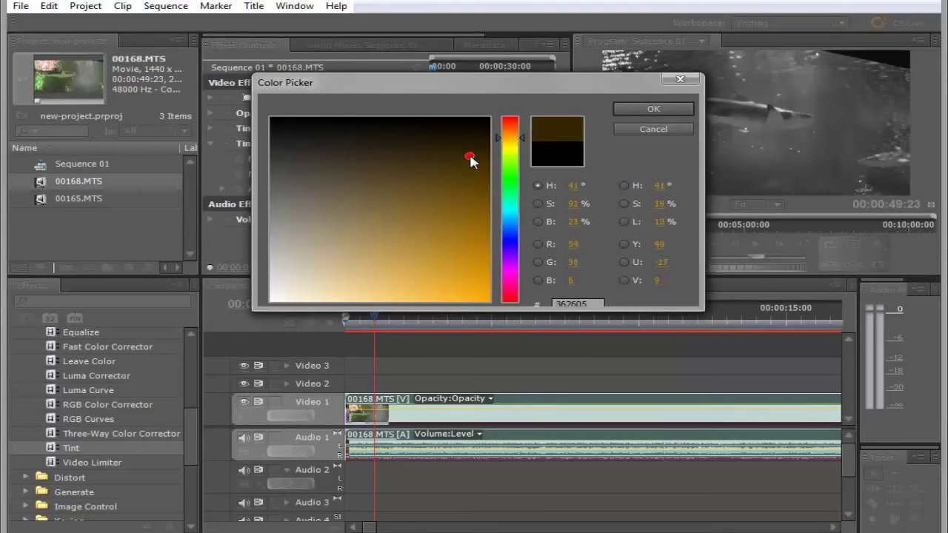
pyautogui.click(622, 110)
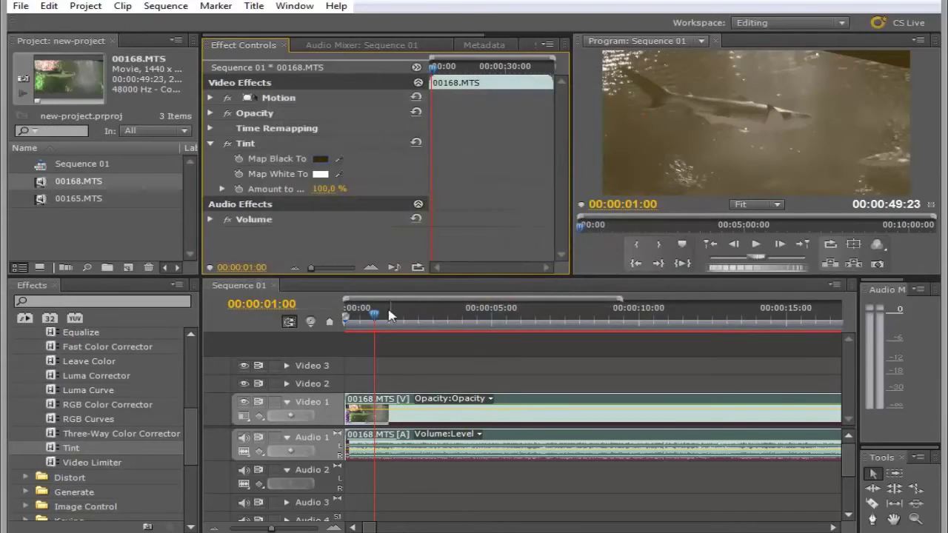
# Step: Preview the sepia footage, then drag RGB Curves onto clip 00168.MTS
pyautogui.moveTo(374, 318); pyautogui.dragTo(396, 328)
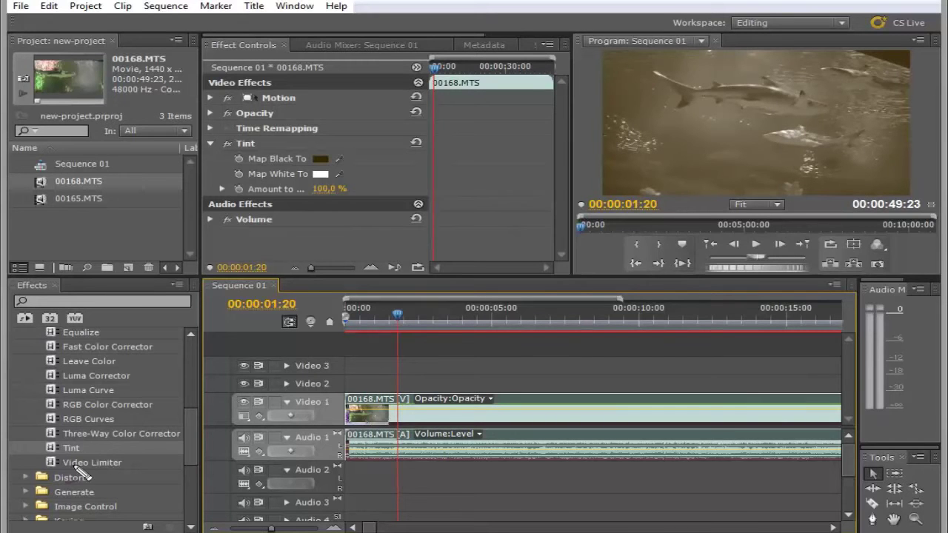
pyautogui.click(51, 420)
pyautogui.moveTo(52, 420); pyautogui.dragTo(375, 406)
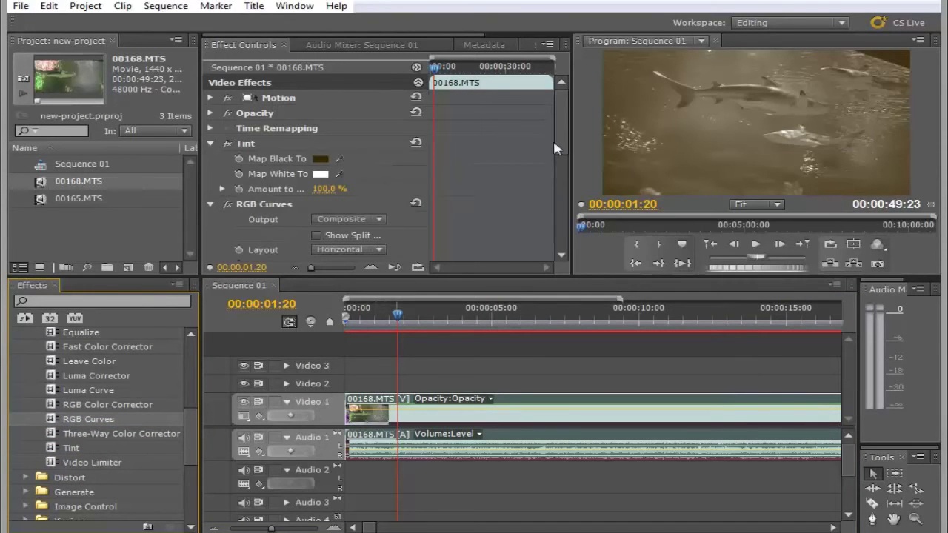
# Step: Annotate the Master, Red, Green and Blue curve graphs in RGB Curves
pyautogui.moveTo(562, 127); pyautogui.dragTo(546, 192)
pyautogui.moveTo(240, 104)
pyautogui.mouseDown()
pyautogui.moveTo(434, 118)
pyautogui.moveTo(459, 96)
pyautogui.mouseUp()
pyautogui.moveTo(267, 200); pyautogui.dragTo(309, 217)
pyautogui.moveTo(358, 197)
pyautogui.mouseDown()
pyautogui.moveTo(381, 236)
pyautogui.moveTo(417, 201)
pyautogui.mouseUp()
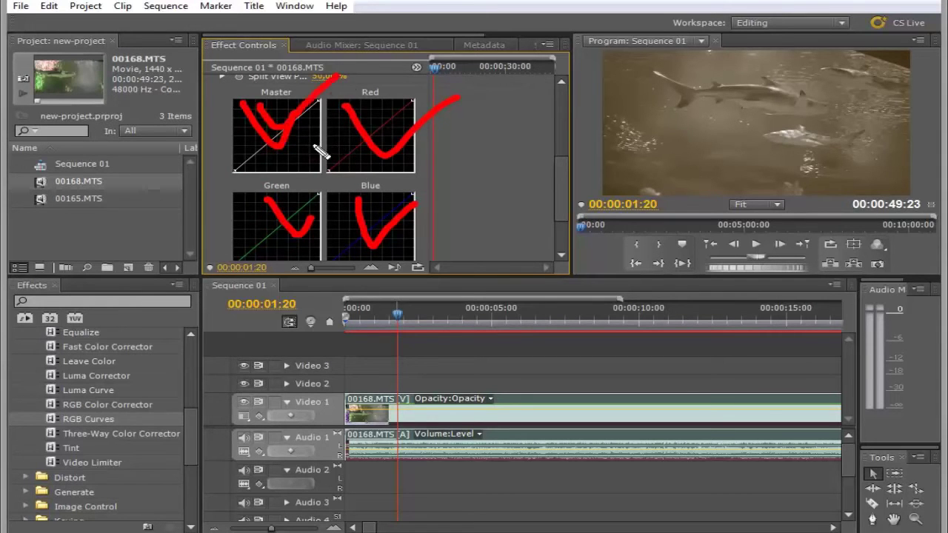
pyautogui.press('Escape')
# Step: Raise the Master curve highlights and lower the shadows into an S-curve, checking frames
pyautogui.click(297, 116)
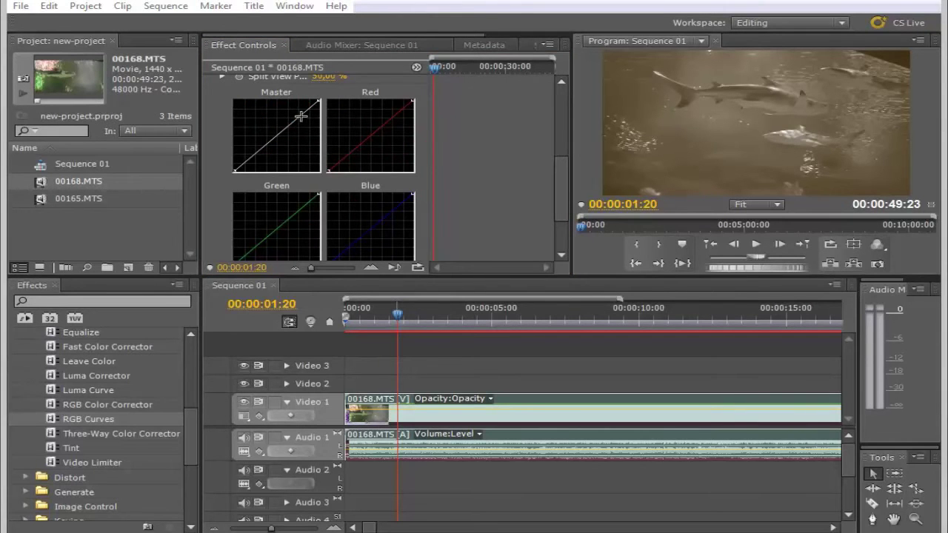
pyautogui.moveTo(301, 117); pyautogui.dragTo(294, 116)
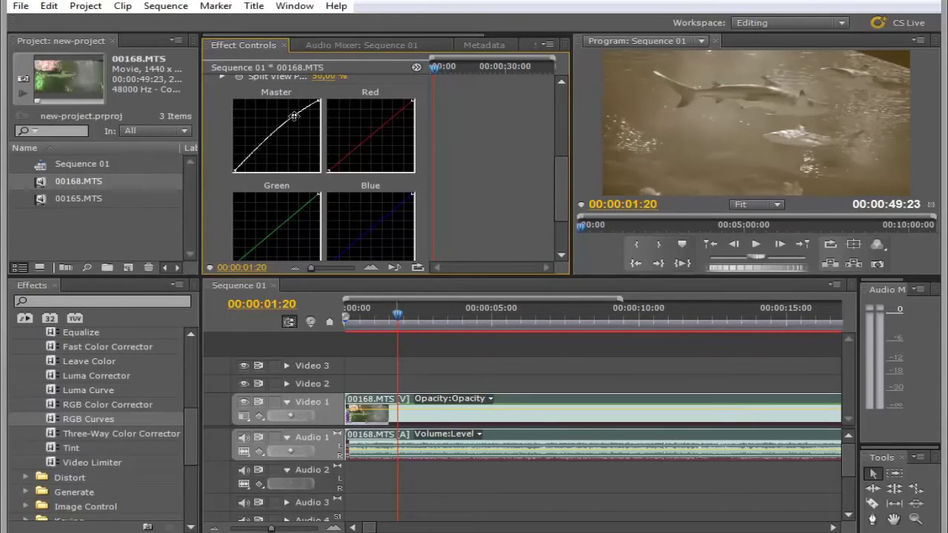
pyautogui.click(254, 152)
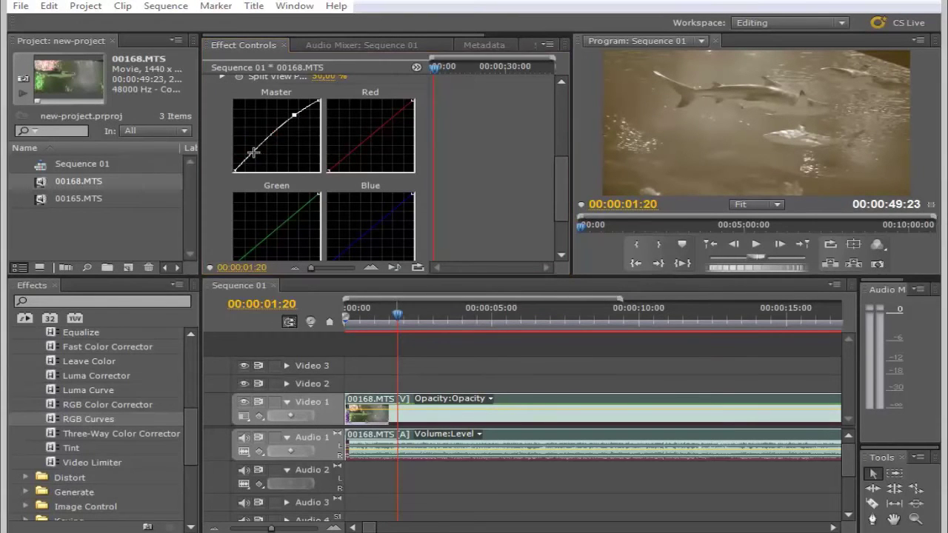
pyautogui.moveTo(254, 153); pyautogui.dragTo(269, 156)
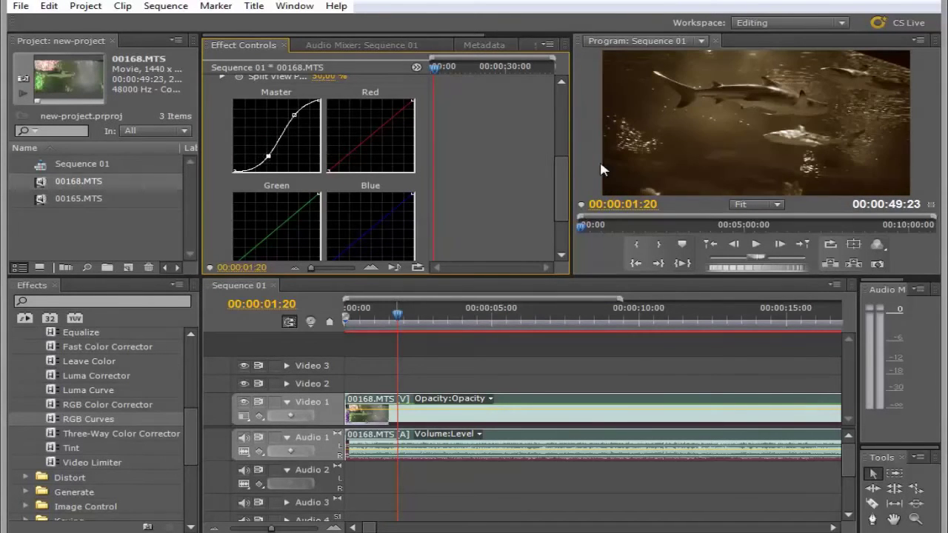
pyautogui.moveTo(294, 116); pyautogui.dragTo(291, 114)
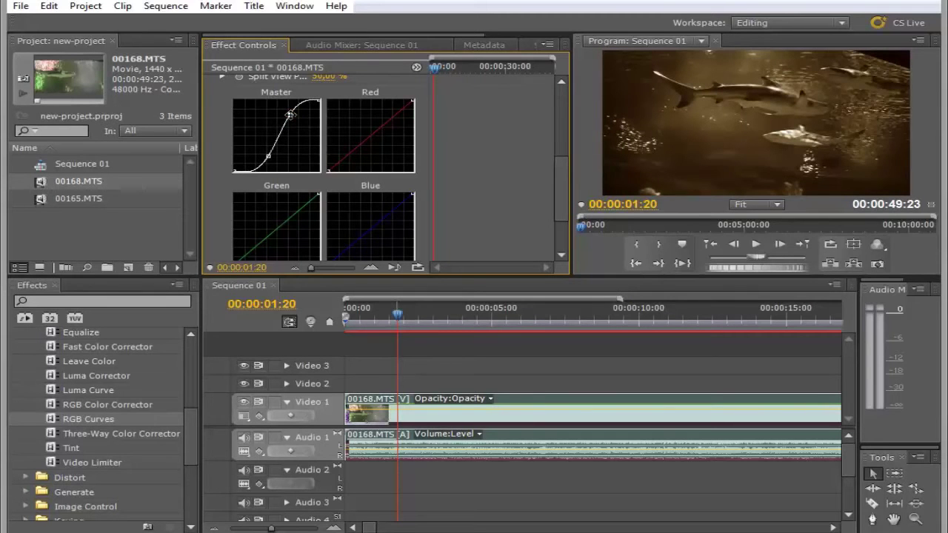
pyautogui.moveTo(400, 317)
pyautogui.mouseDown()
pyautogui.moveTo(380, 317)
pyautogui.moveTo(398, 317)
pyautogui.mouseUp()
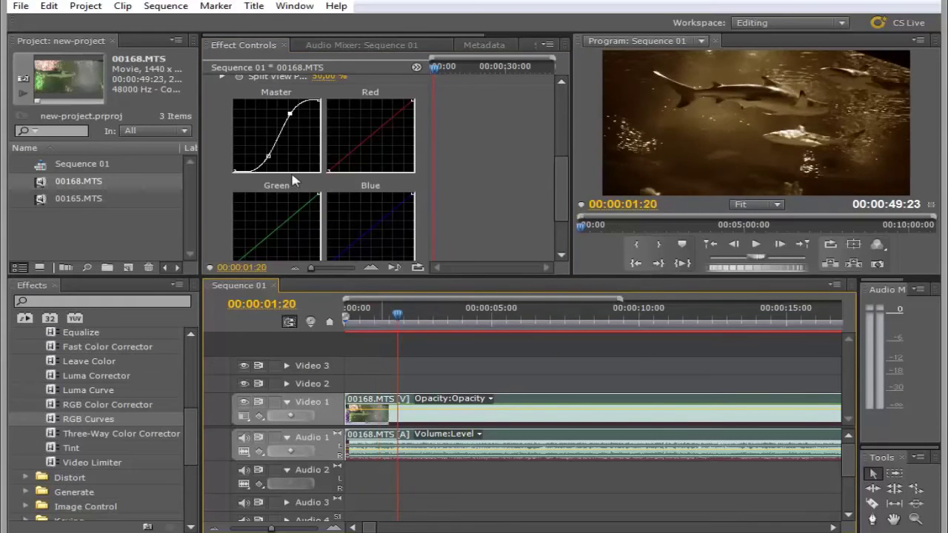
pyautogui.moveTo(270, 158)
pyautogui.mouseDown()
pyautogui.moveTo(254, 160)
pyautogui.moveTo(263, 154)
pyautogui.mouseUp()
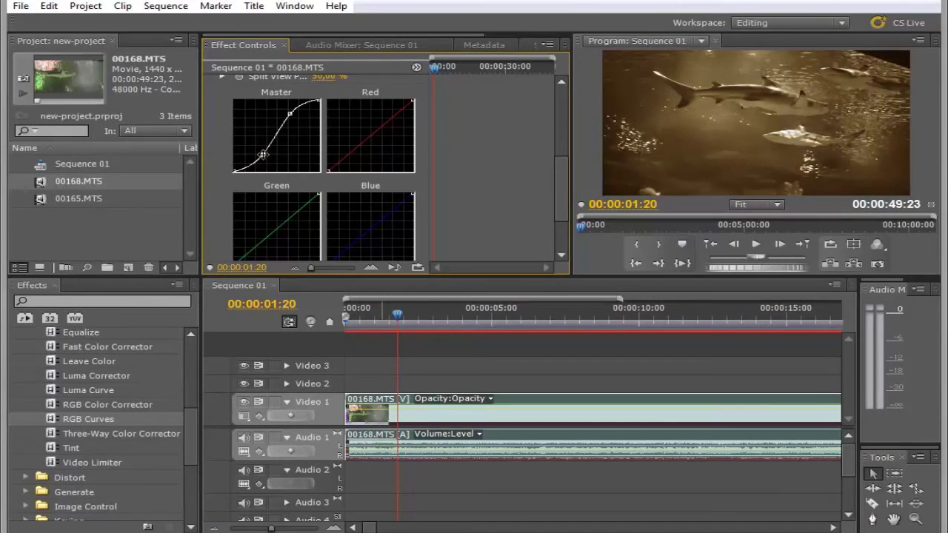
pyautogui.moveTo(400, 317); pyautogui.dragTo(374, 363)
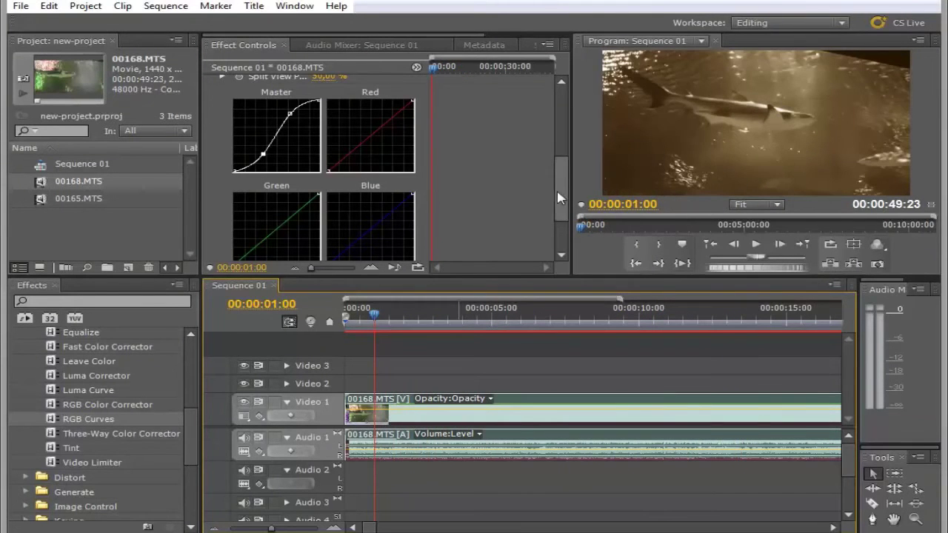
pyautogui.moveTo(564, 200); pyautogui.dragTo(528, 132)
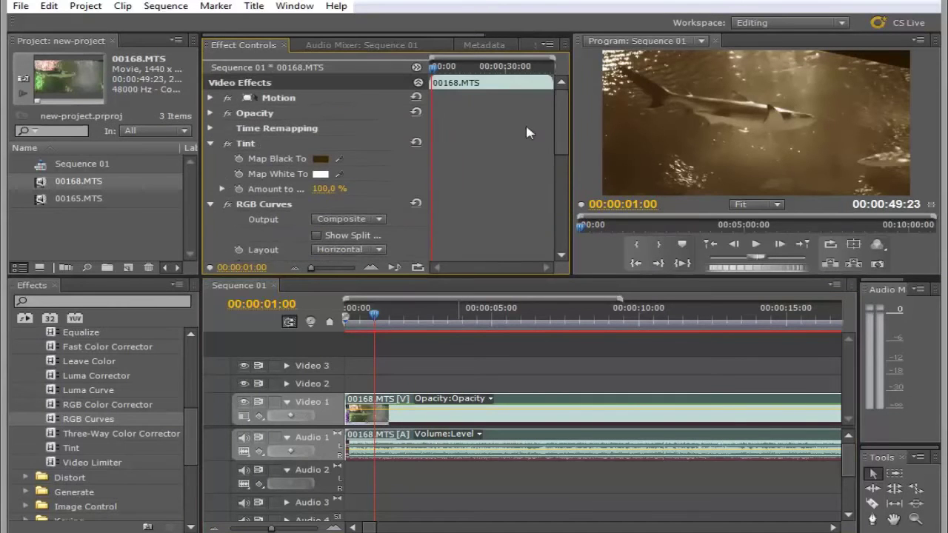
# Step: Change Tint's Map Black To from brown to a deep teal-green
pyautogui.click(317, 159)
pyautogui.moveTo(554, 179); pyautogui.dragTo(433, 135)
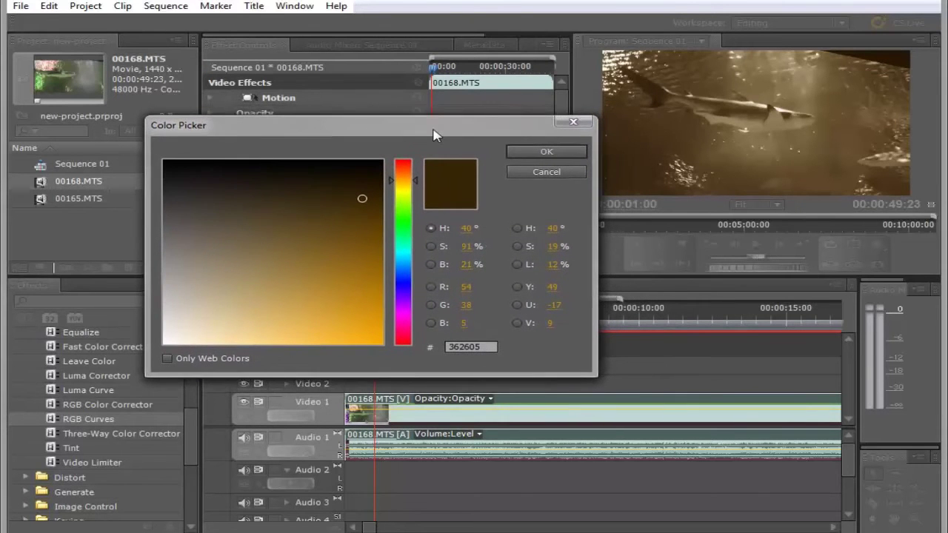
pyautogui.click(403, 223)
pyautogui.click(402, 234)
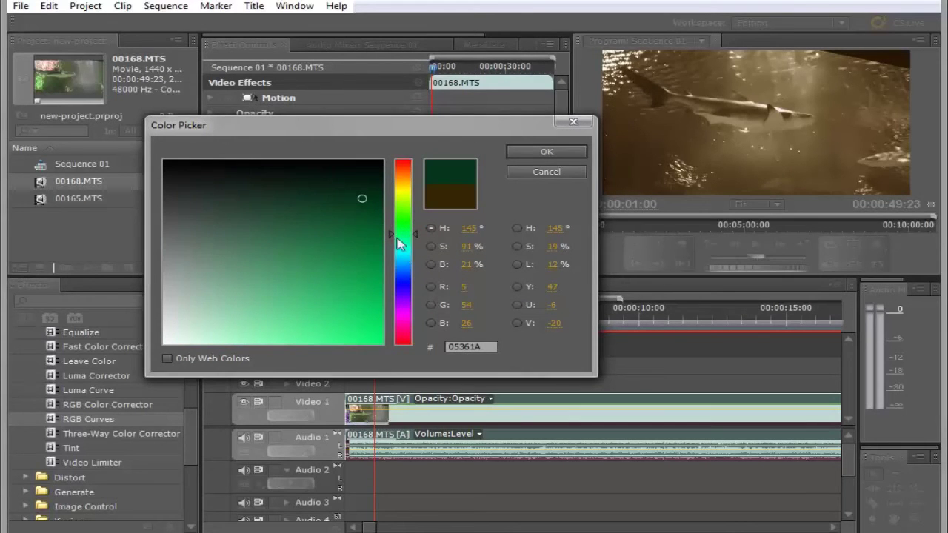
pyautogui.click(393, 237)
pyautogui.click(368, 196)
pyautogui.click(546, 151)
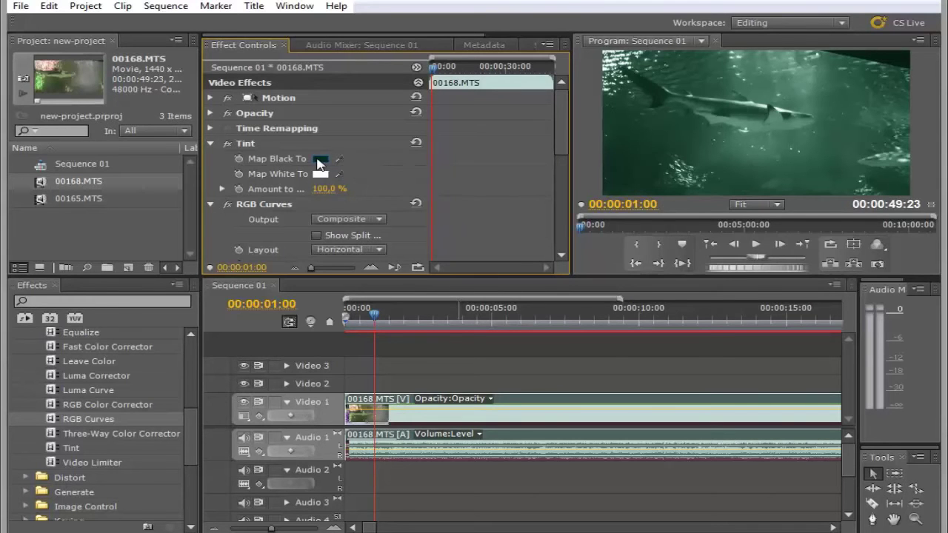
# Step: Darken the Map Black To green slightly and scrub earlier frames to check the tint
pyautogui.click(320, 160)
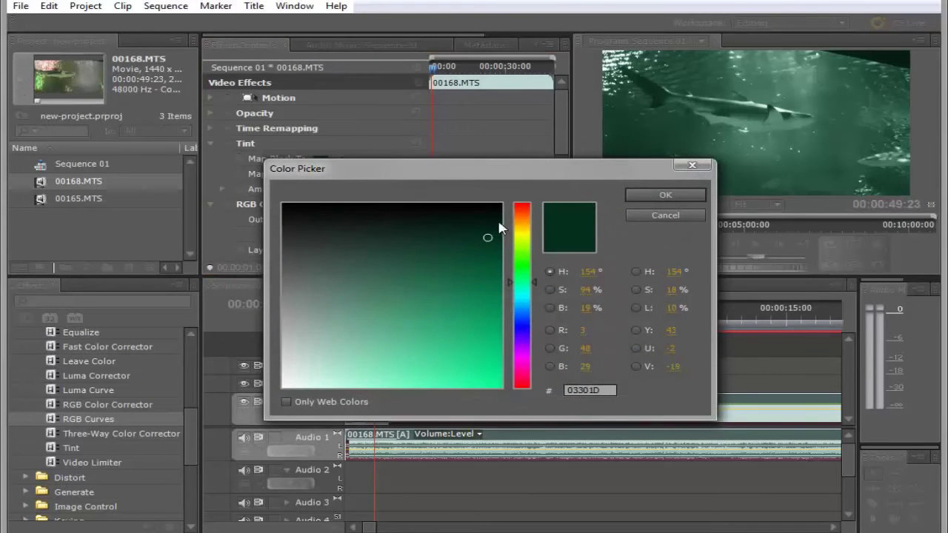
pyautogui.click(490, 220)
pyautogui.click(665, 195)
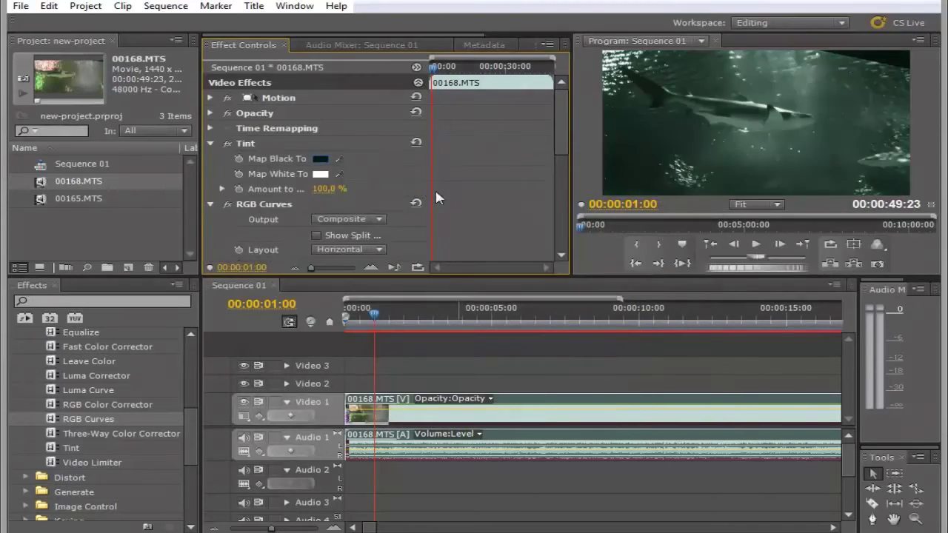
pyautogui.moveTo(378, 326); pyautogui.dragTo(655, 346)
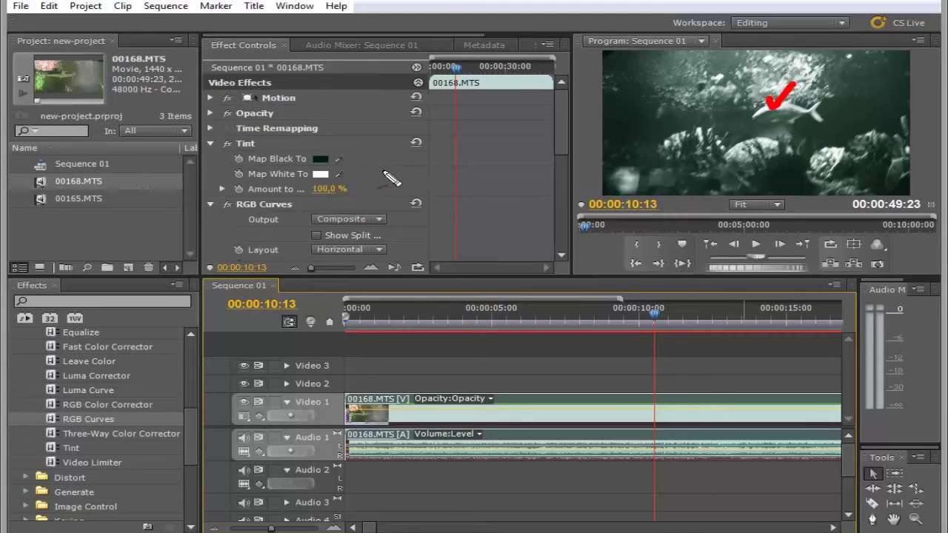
# Step: Set Tint's Map White To a pale light green and scrub to preview the green footage
pyautogui.click(322, 175)
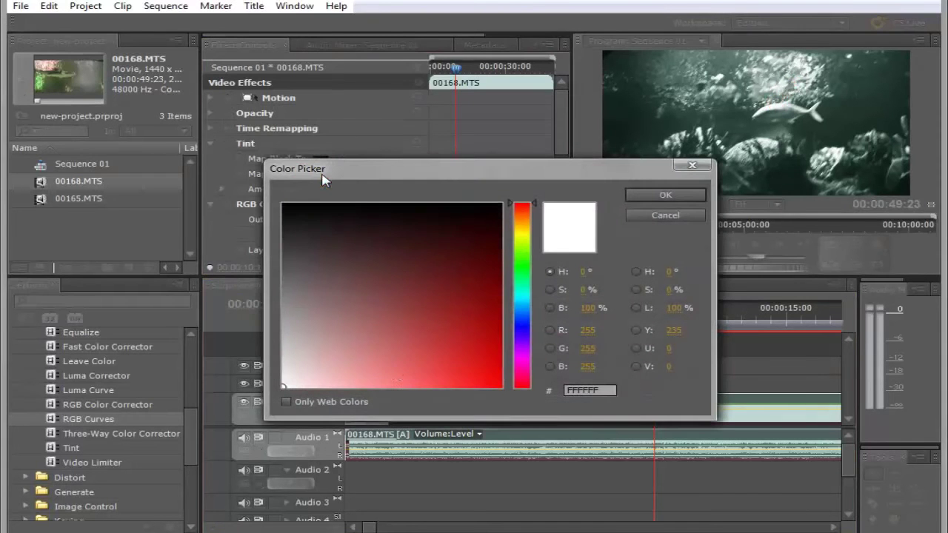
pyautogui.click(524, 267)
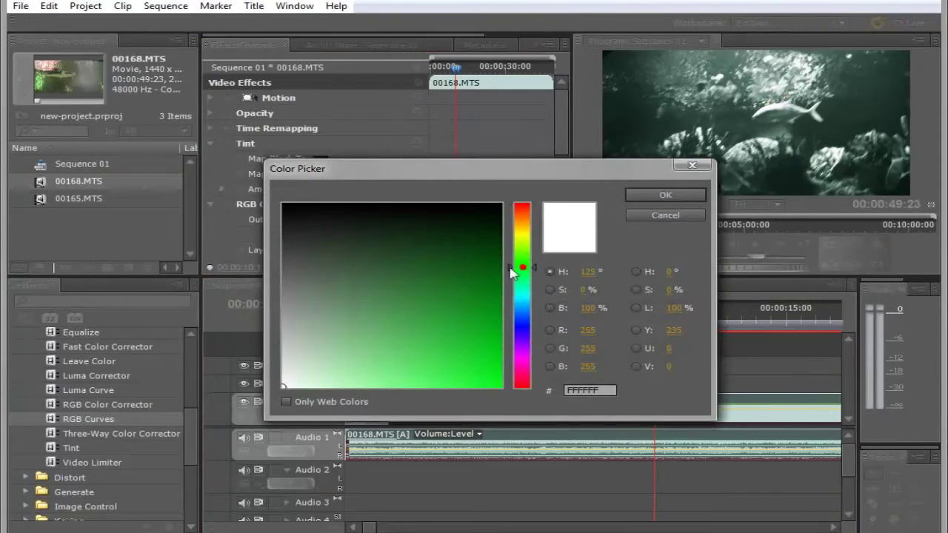
pyautogui.click(353, 379)
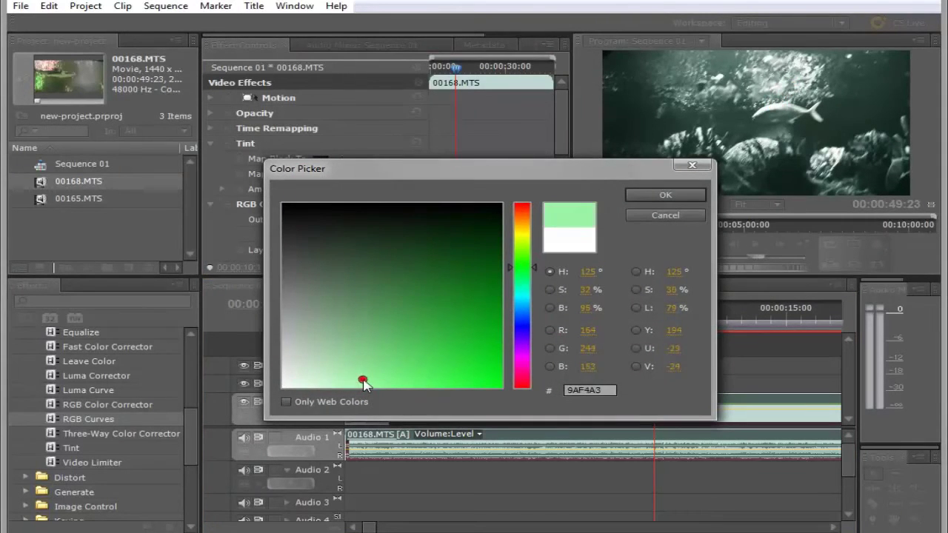
pyautogui.click(664, 195)
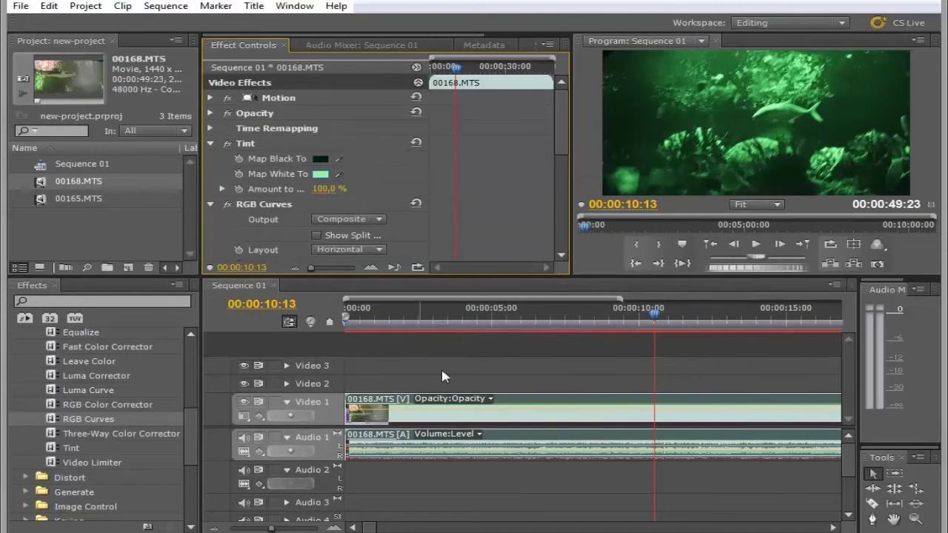
pyautogui.moveTo(517, 319); pyautogui.dragTo(645, 326)
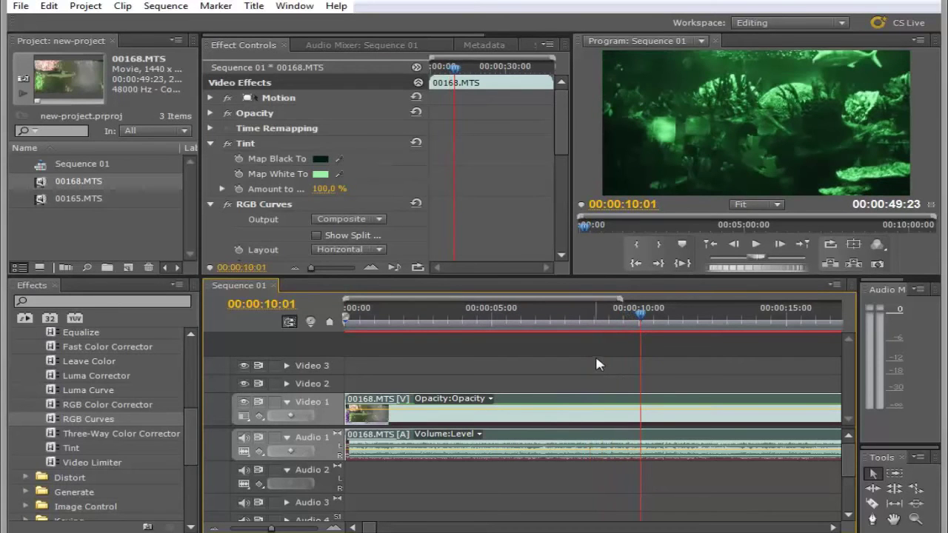
pyautogui.moveTo(307, 145); pyautogui.dragTo(369, 125)
pyautogui.moveTo(314, 171)
pyautogui.mouseDown()
pyautogui.moveTo(324, 184)
pyautogui.moveTo(378, 155)
pyautogui.mouseUp()
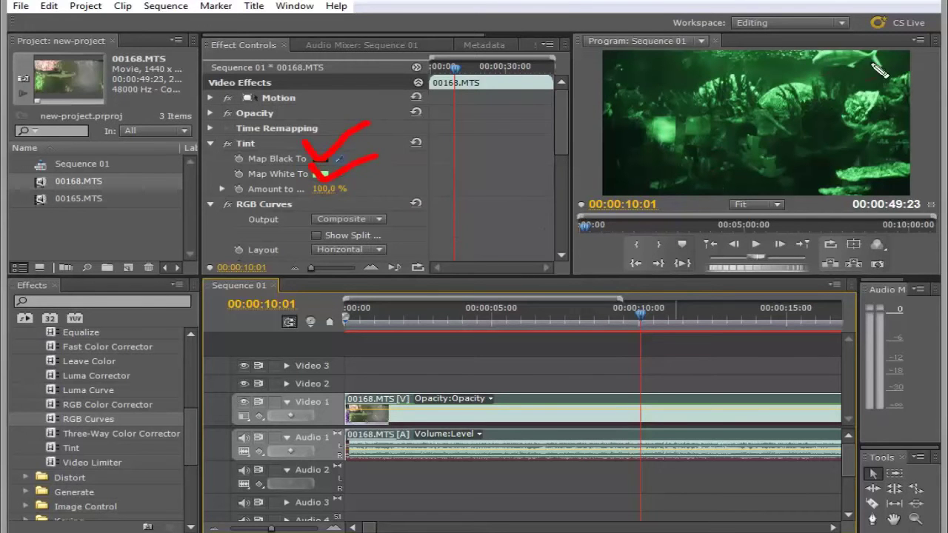
pyautogui.moveTo(904, 72)
pyautogui.mouseDown()
pyautogui.moveTo(585, 126)
pyautogui.moveTo(866, 60)
pyautogui.mouseUp()
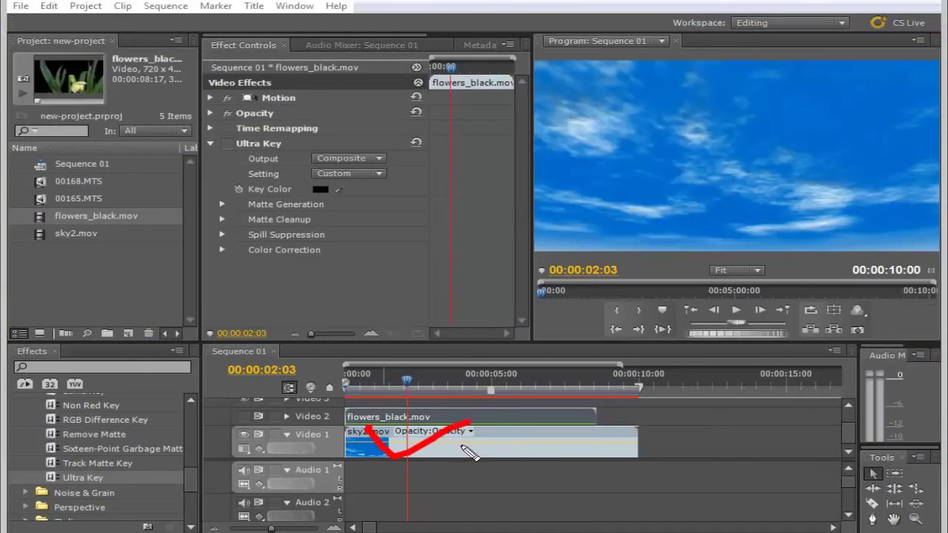
# Step: Make the flowers_black.mov track visible and scrub to see the daffodil on its black background
pyautogui.moveTo(408, 386); pyautogui.dragTo(424, 370)
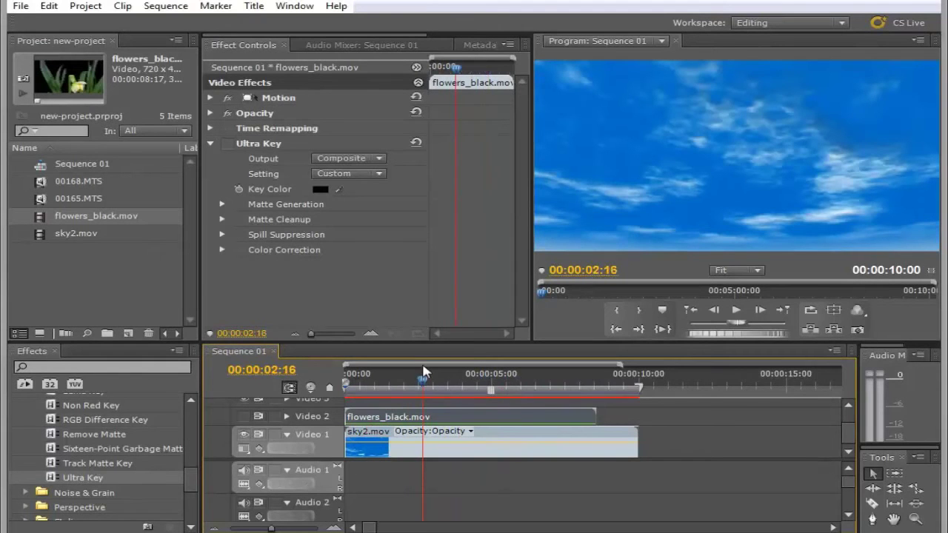
pyautogui.click(244, 416)
pyautogui.moveTo(424, 385); pyautogui.dragTo(444, 383)
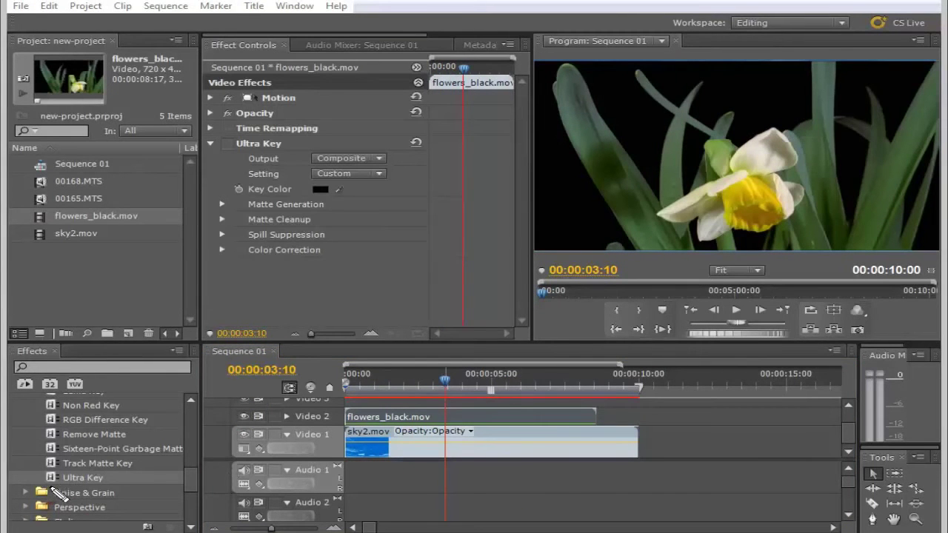
pyautogui.moveTo(34, 486); pyautogui.dragTo(155, 488)
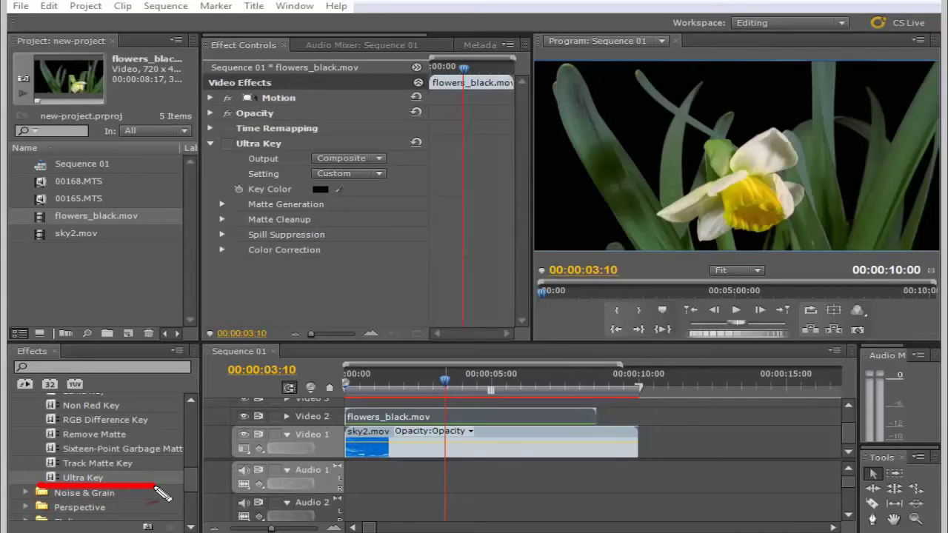
pyautogui.moveTo(214, 153); pyautogui.dragTo(326, 156)
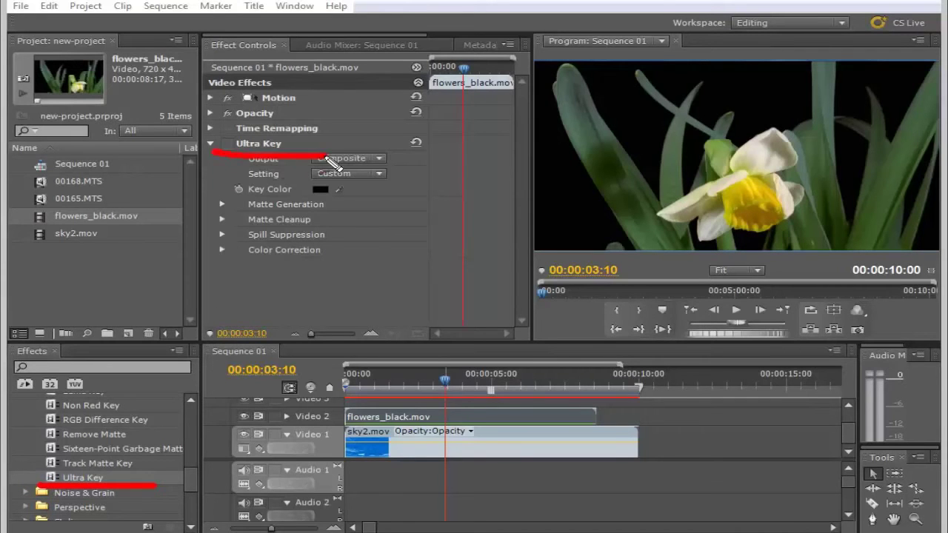
pyautogui.press('Escape')
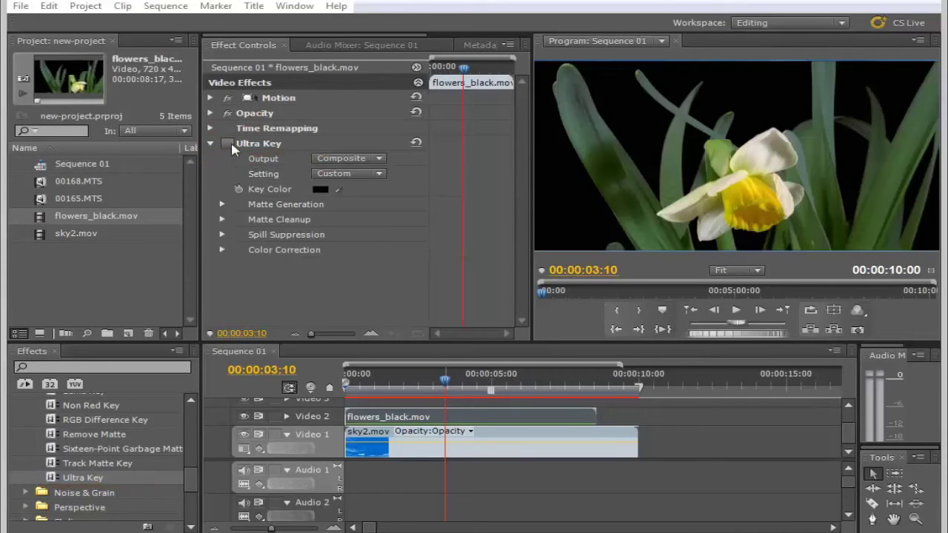
# Step: Re-enable Ultra Key and scrub to about 00:00:02:03 to see the daffodil over the sky
pyautogui.click(228, 145)
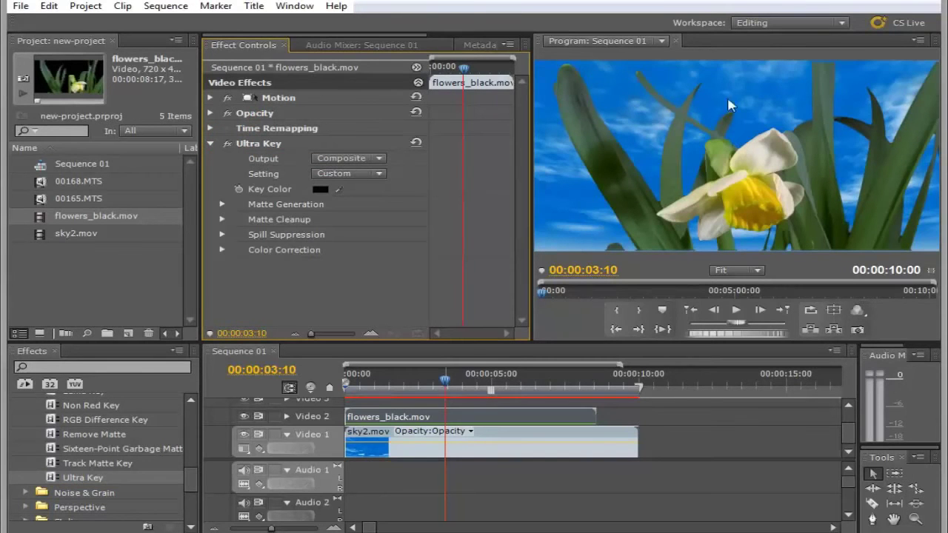
pyautogui.moveTo(447, 384); pyautogui.dragTo(474, 384)
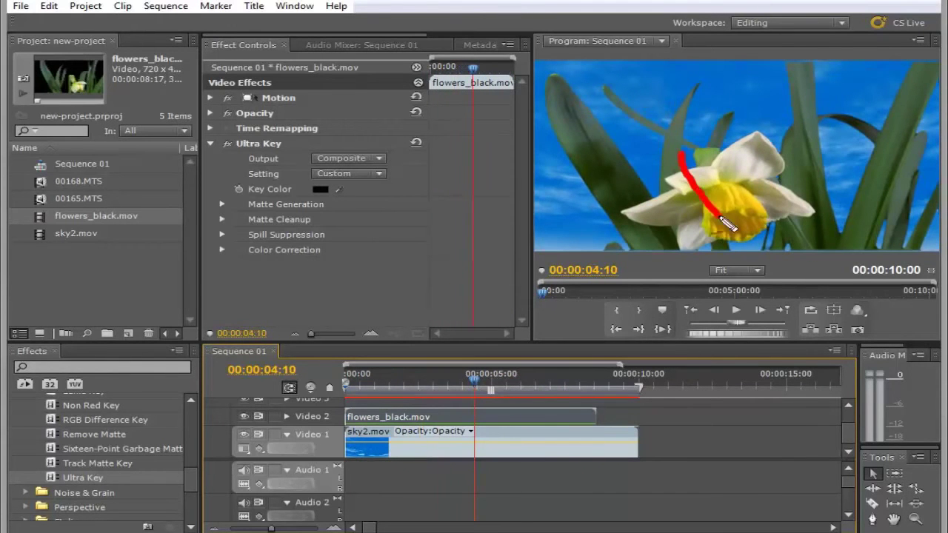
pyautogui.moveTo(720, 219); pyautogui.dragTo(783, 153)
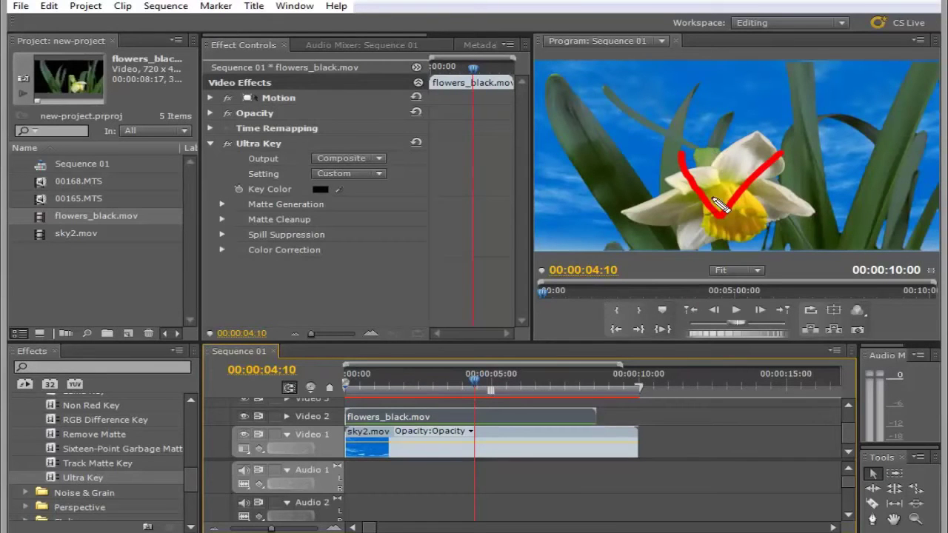
pyautogui.press('Escape')
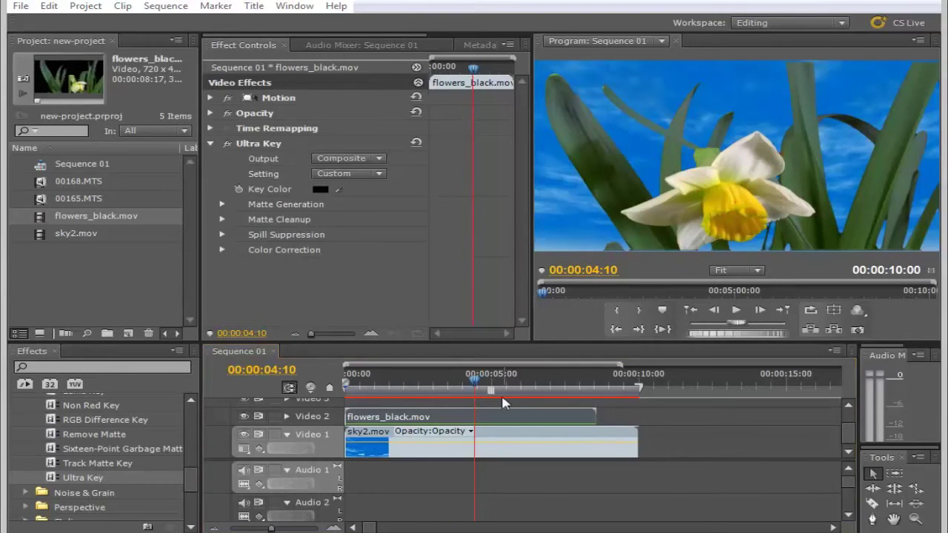
pyautogui.moveTo(474, 385); pyautogui.dragTo(407, 385)
pyautogui.moveTo(815, 104)
pyautogui.mouseDown()
pyautogui.moveTo(708, 133)
pyautogui.moveTo(811, 74)
pyautogui.moveTo(729, 93)
pyautogui.mouseUp()
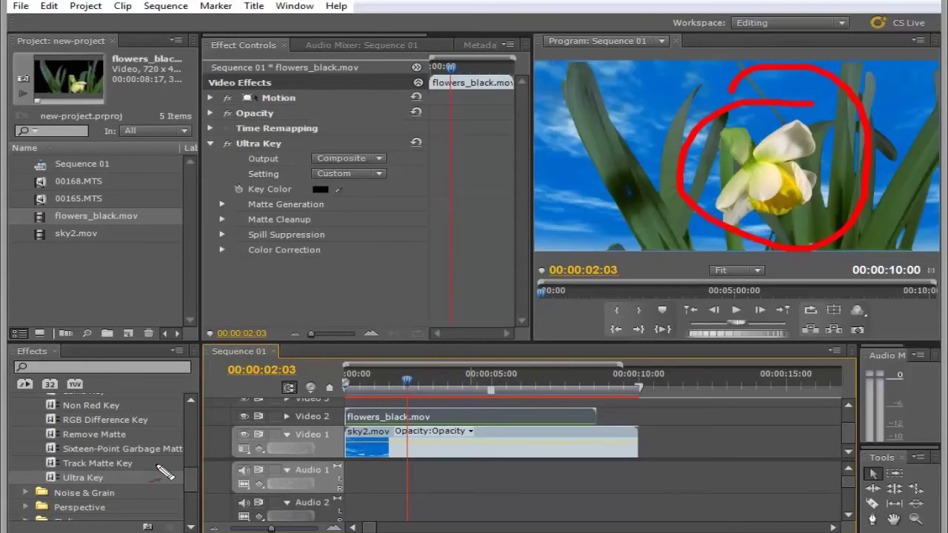
pyautogui.press('Escape')
# Step: Scroll the Effects panel to the Video Effects > Keying category
pyautogui.click(194, 483)
pyautogui.scroll(3, 194, 483)
pyautogui.moveTo(196, 483); pyautogui.dragTo(194, 416)
pyautogui.moveTo(67, 452); pyautogui.dragTo(129, 463)
pyautogui.press('Escape')
pyautogui.scroll(-3, 193, 429)
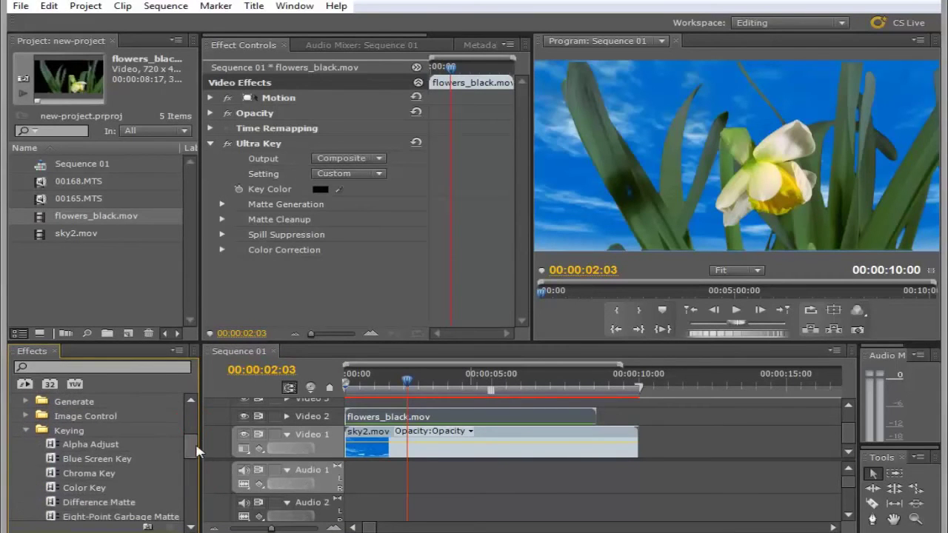
# Step: Browse the Keying effects in the Effects panel and adjust the workspace view
pyautogui.moveTo(55, 439); pyautogui.dragTo(122, 444)
pyautogui.press('Escape')
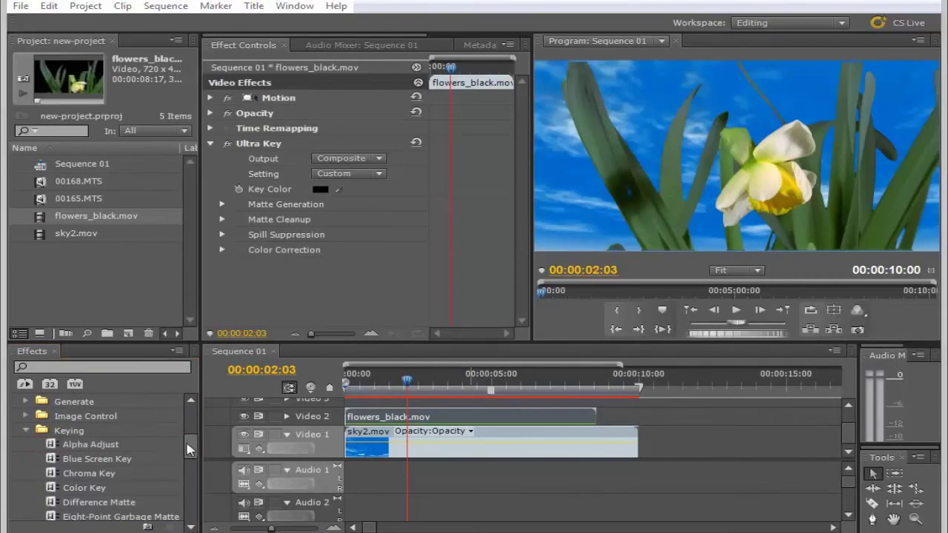
pyautogui.moveTo(189, 439); pyautogui.dragTo(197, 470)
pyautogui.hotkey('ctrl', '2')
pyautogui.moveTo(61, 428); pyautogui.dragTo(166, 433)
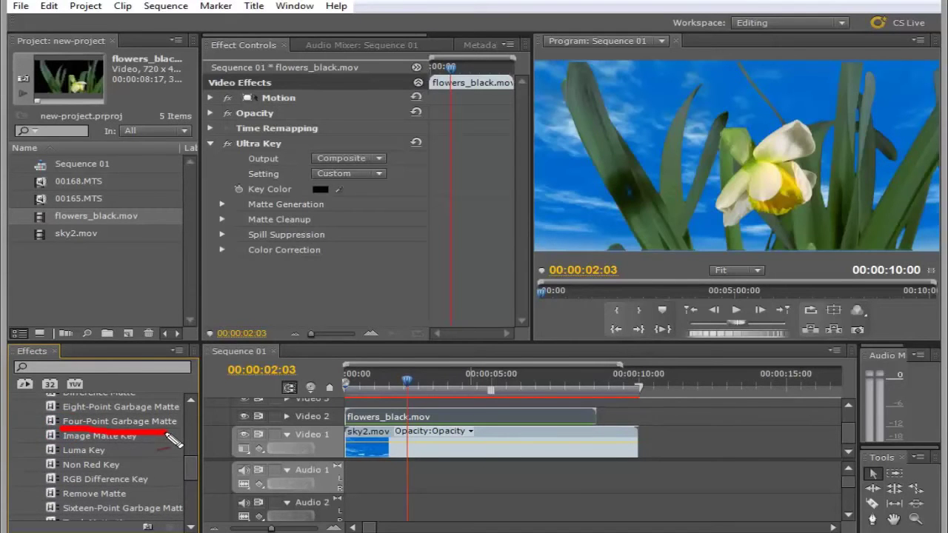
pyautogui.moveTo(623, 94); pyautogui.dragTo(638, 107)
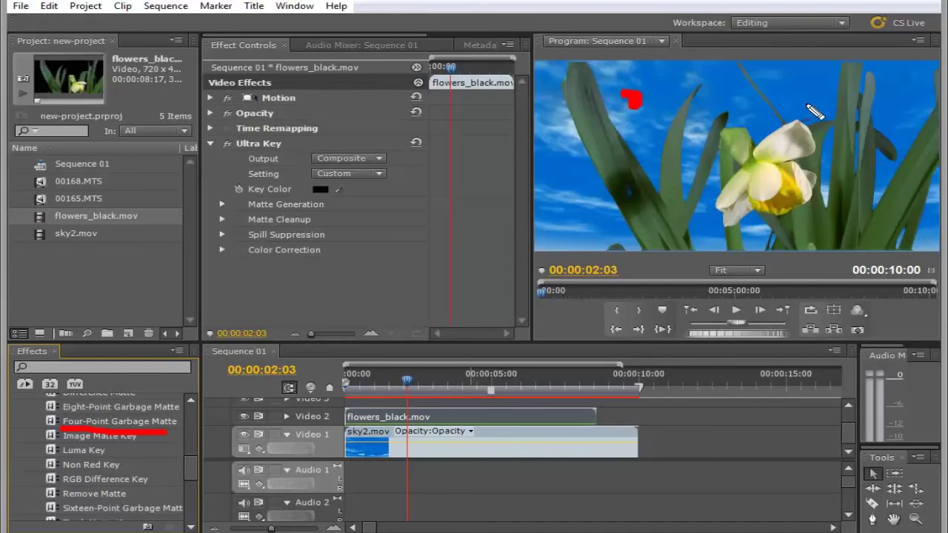
pyautogui.moveTo(658, 209); pyautogui.dragTo(671, 218)
pyautogui.moveTo(831, 204); pyautogui.dragTo(843, 215)
pyautogui.moveTo(629, 97)
pyautogui.mouseDown()
pyautogui.moveTo(737, 100)
pyautogui.moveTo(826, 137)
pyautogui.moveTo(802, 218)
pyautogui.moveTo(663, 217)
pyautogui.moveTo(635, 98)
pyautogui.mouseUp()
pyautogui.moveTo(783, 84)
pyautogui.mouseDown()
pyautogui.moveTo(582, 132)
pyautogui.moveTo(828, 275)
pyautogui.moveTo(763, 67)
pyautogui.moveTo(750, 75)
pyautogui.mouseUp()
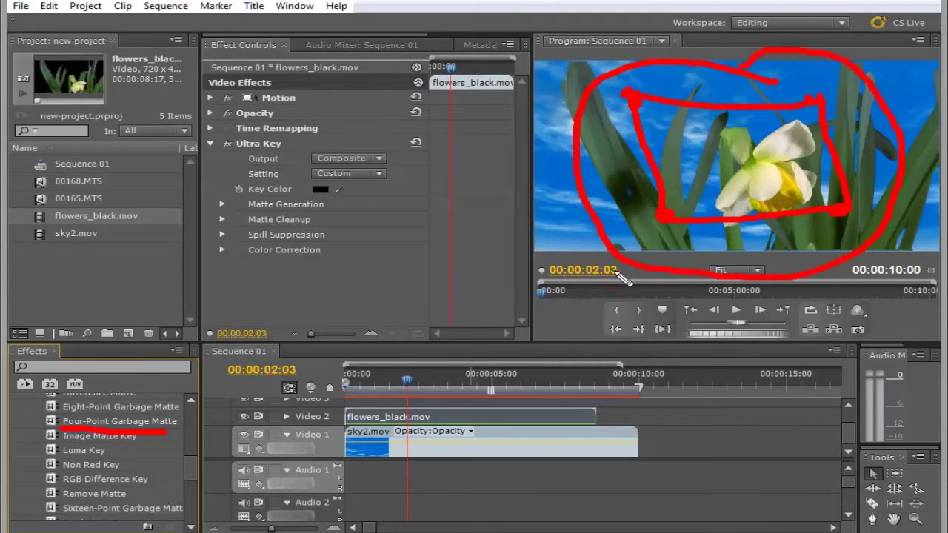
pyautogui.press('Escape')
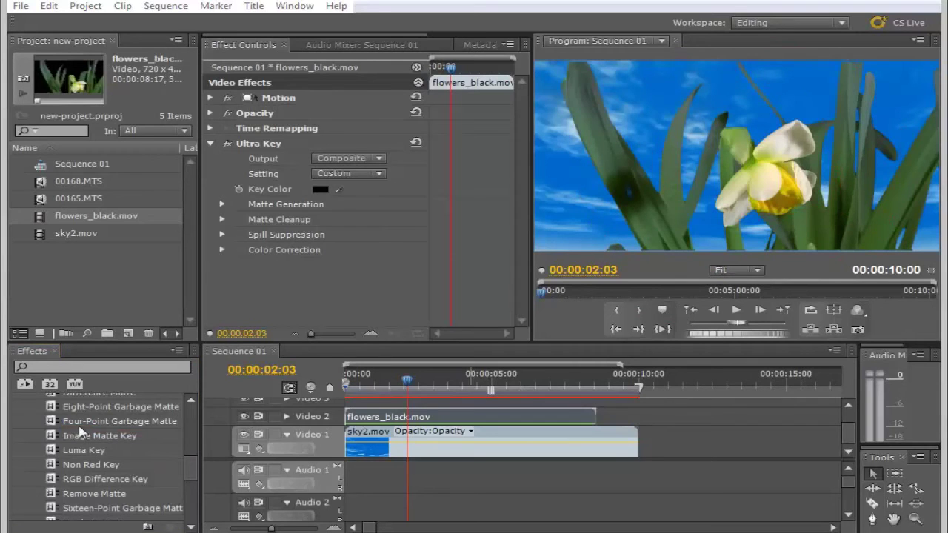
# Step: Scroll the Keying folder to Eight-Point, Four-Point and Sixteen-Point Garbage Matte
pyautogui.moveTo(64, 419); pyautogui.dragTo(194, 423)
pyautogui.moveTo(62, 519); pyautogui.dragTo(173, 520)
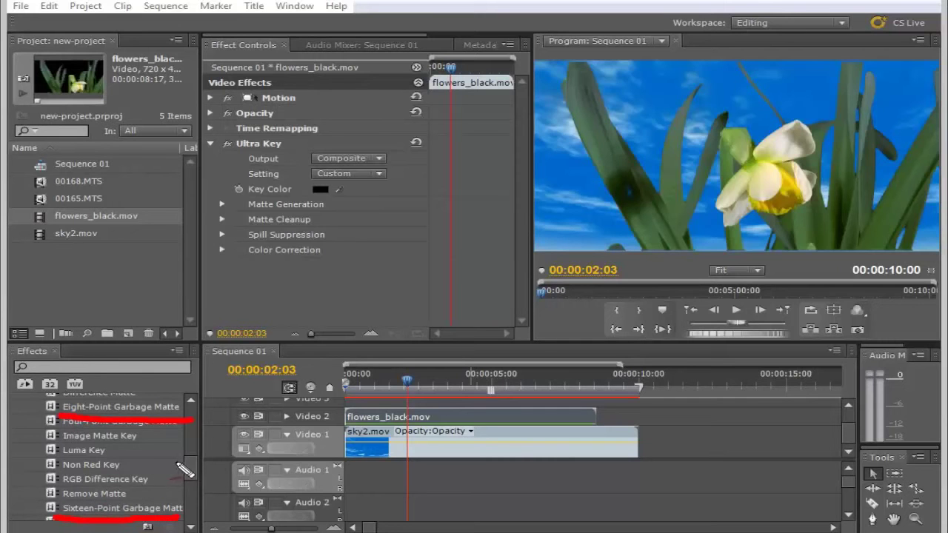
pyautogui.press('Escape')
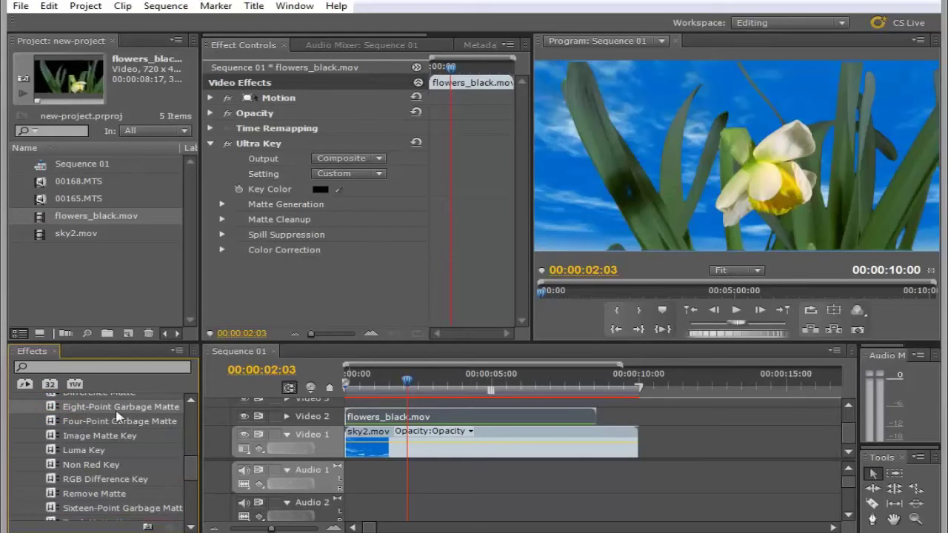
pyautogui.moveTo(50, 407); pyautogui.dragTo(418, 418)
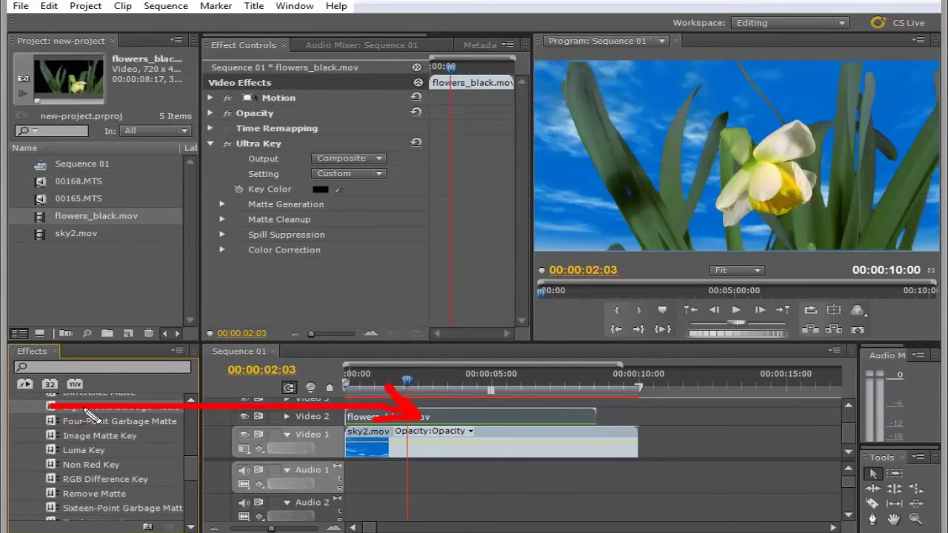
# Step: Add Eight-Point Garbage Matte to flowers_black.mov below Ultra Key and select it in Effect Controls
pyautogui.press('Escape')
pyautogui.moveTo(52, 409); pyautogui.dragTo(449, 416)
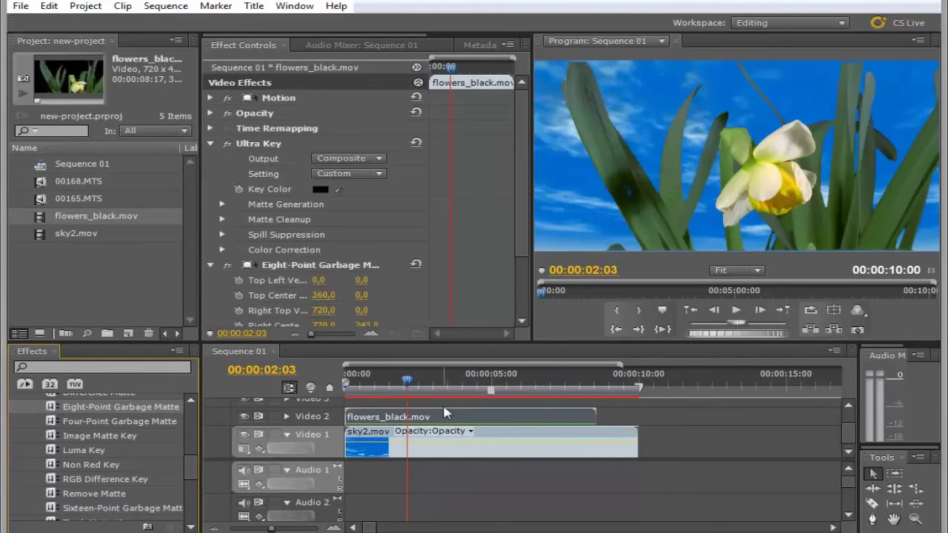
pyautogui.moveTo(521, 163); pyautogui.dragTo(520, 222)
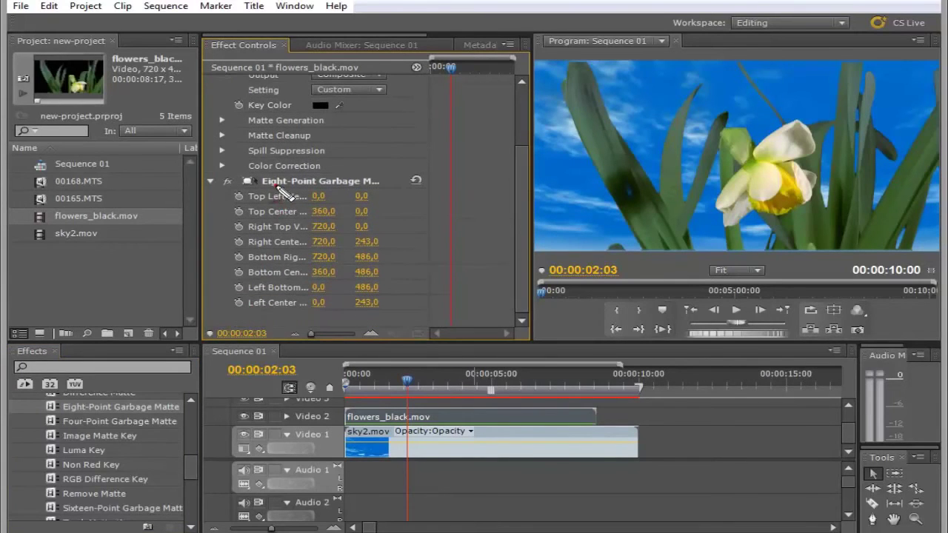
pyautogui.moveTo(278, 187); pyautogui.dragTo(391, 196)
pyautogui.press('Escape')
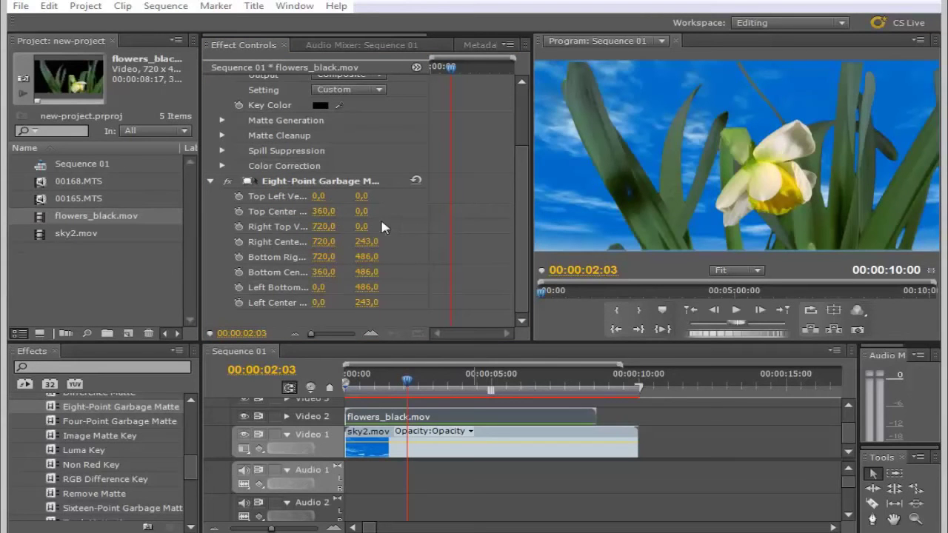
pyautogui.click(331, 183)
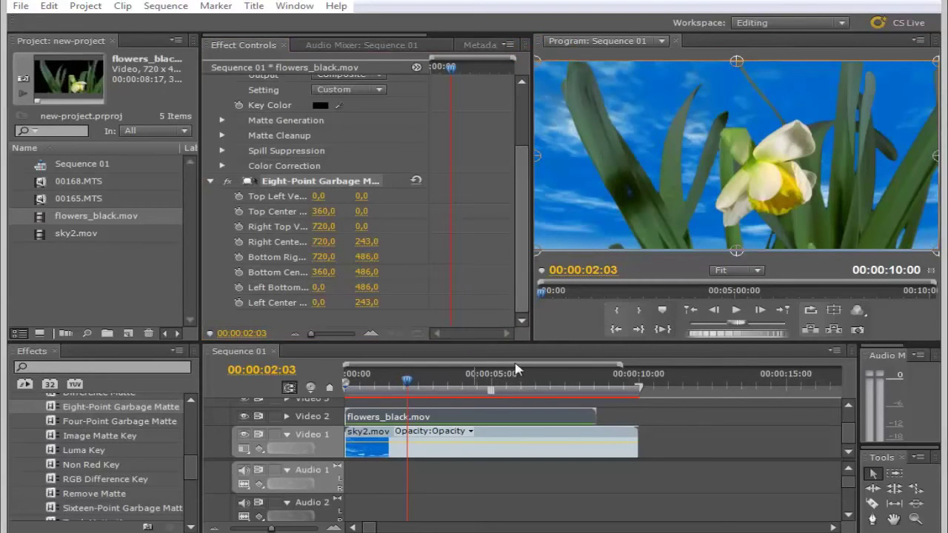
# Step: At 00:00:00:00, pull all eight matte handles in tightly around the daffodil bloom
pyautogui.click(400, 384)
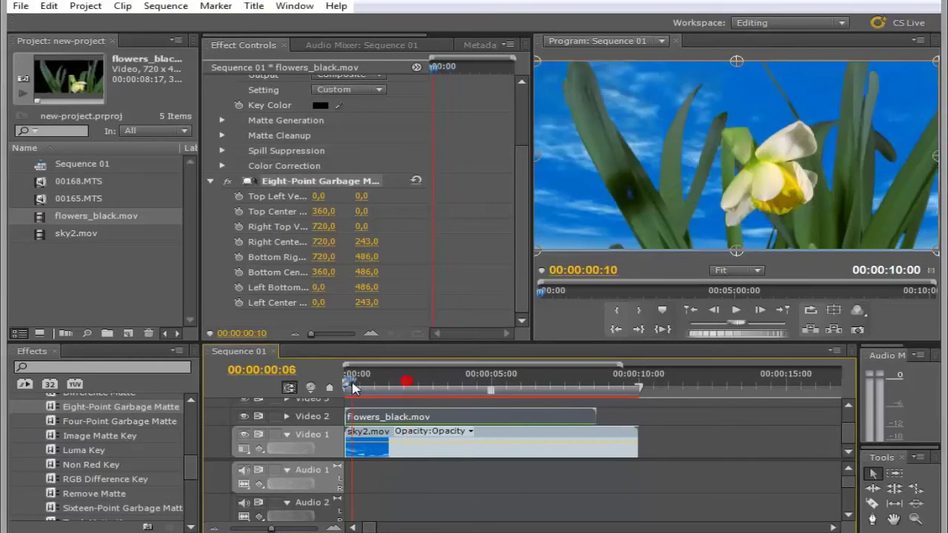
pyautogui.moveTo(363, 389); pyautogui.dragTo(326, 389)
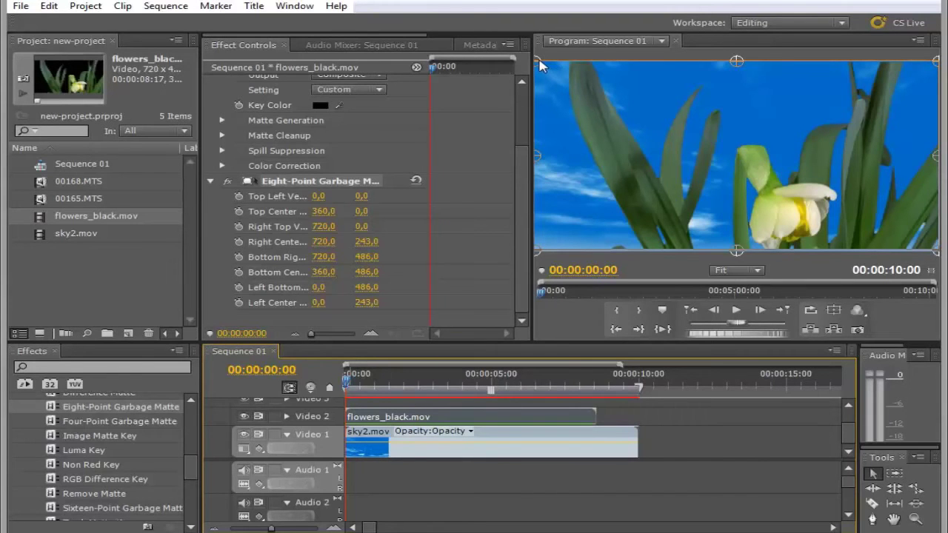
pyautogui.moveTo(539, 63); pyautogui.dragTo(754, 198)
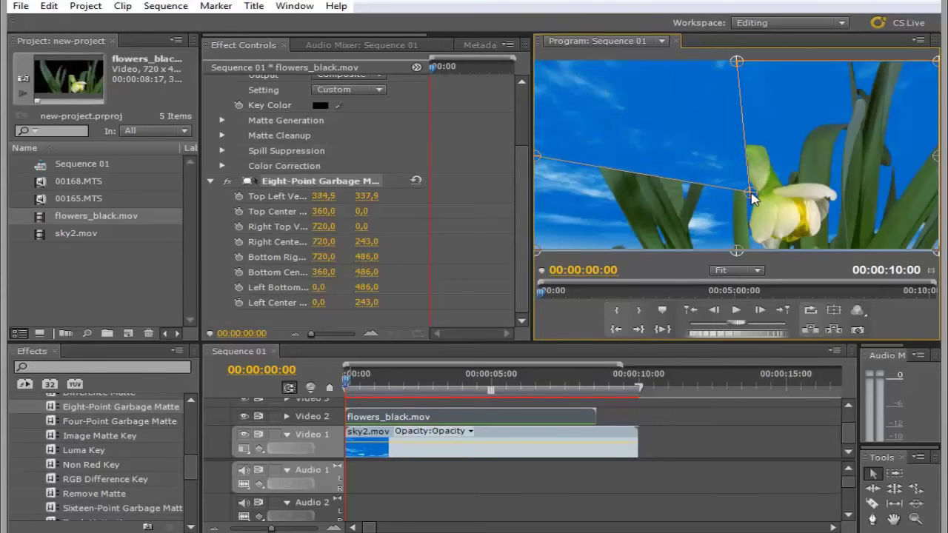
pyautogui.moveTo(738, 62); pyautogui.dragTo(798, 185)
pyautogui.moveTo(937, 61); pyautogui.dragTo(834, 187)
pyautogui.moveTo(936, 157); pyautogui.dragTo(842, 204)
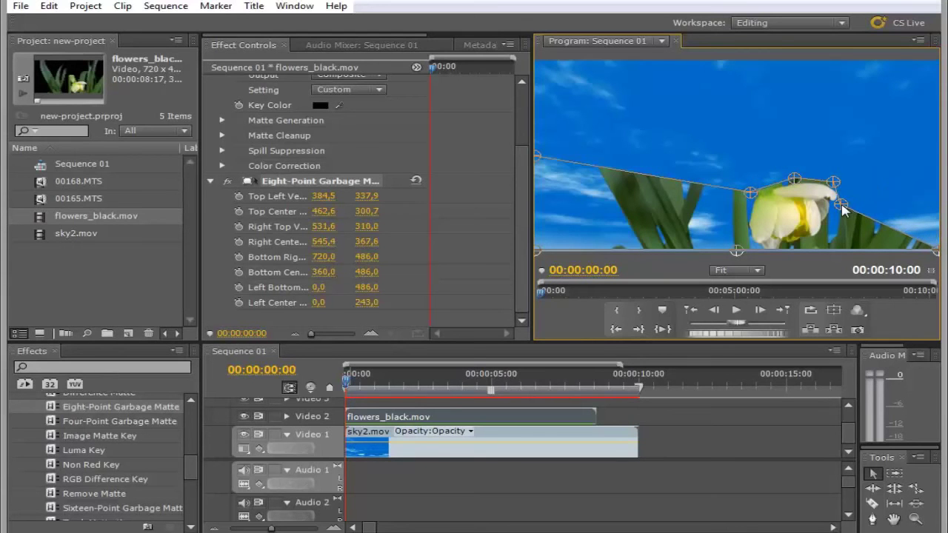
pyautogui.moveTo(940, 255); pyautogui.dragTo(834, 231)
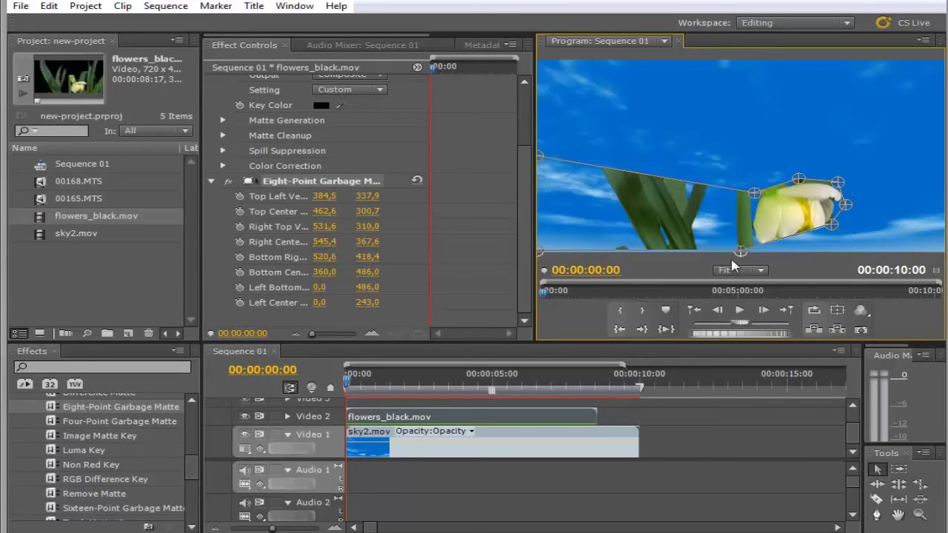
pyautogui.moveTo(739, 252); pyautogui.dragTo(823, 246)
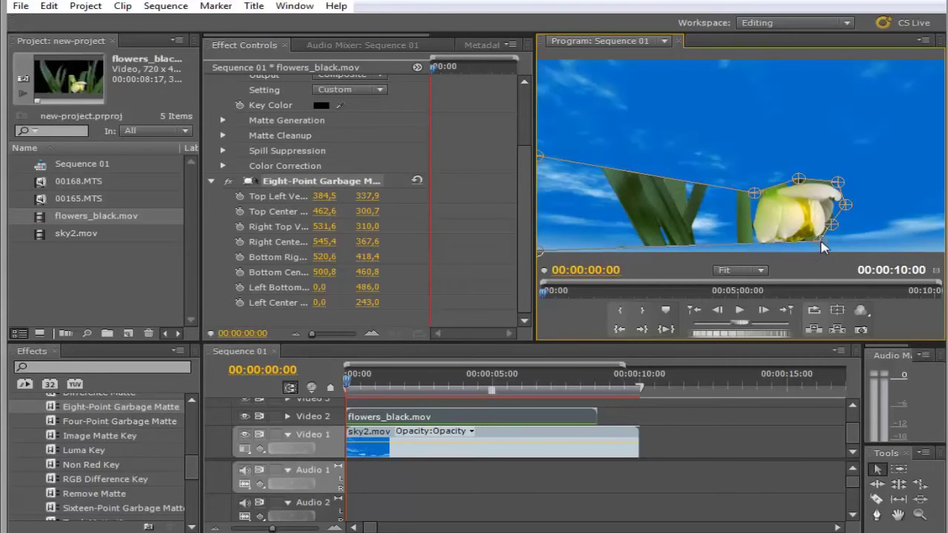
pyautogui.moveTo(543, 257); pyautogui.dragTo(778, 257)
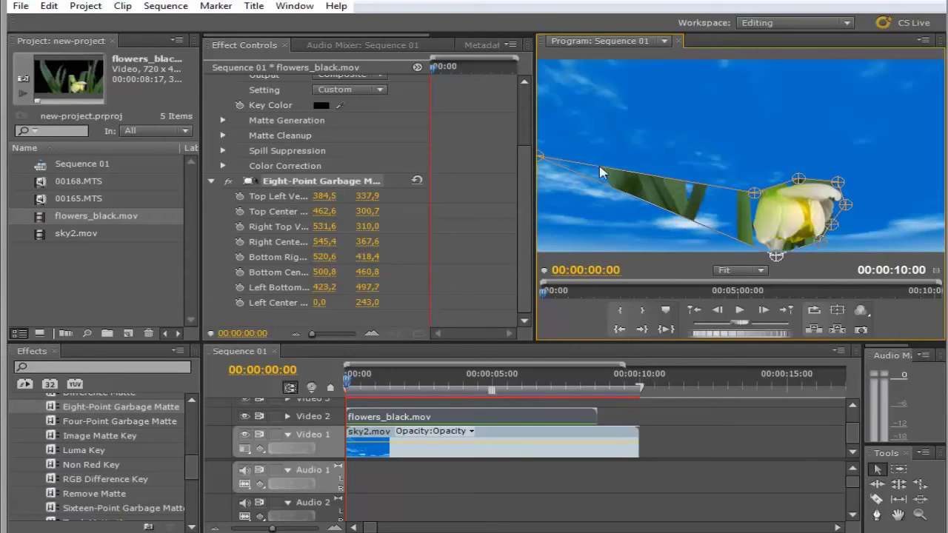
pyautogui.moveTo(542, 162); pyautogui.dragTo(748, 233)
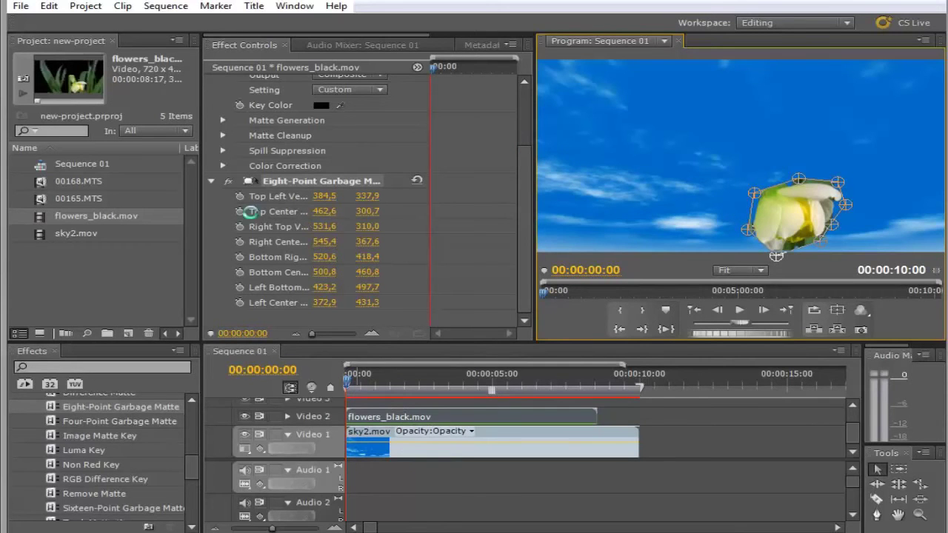
# Step: Turn on keyframing for all eight Eight-Point Garbage Matte vertices
pyautogui.click(240, 197)
pyautogui.click(239, 211)
pyautogui.click(240, 226)
pyautogui.click(239, 242)
pyautogui.click(239, 256)
pyautogui.click(239, 272)
pyautogui.click(239, 287)
pyautogui.click(239, 302)
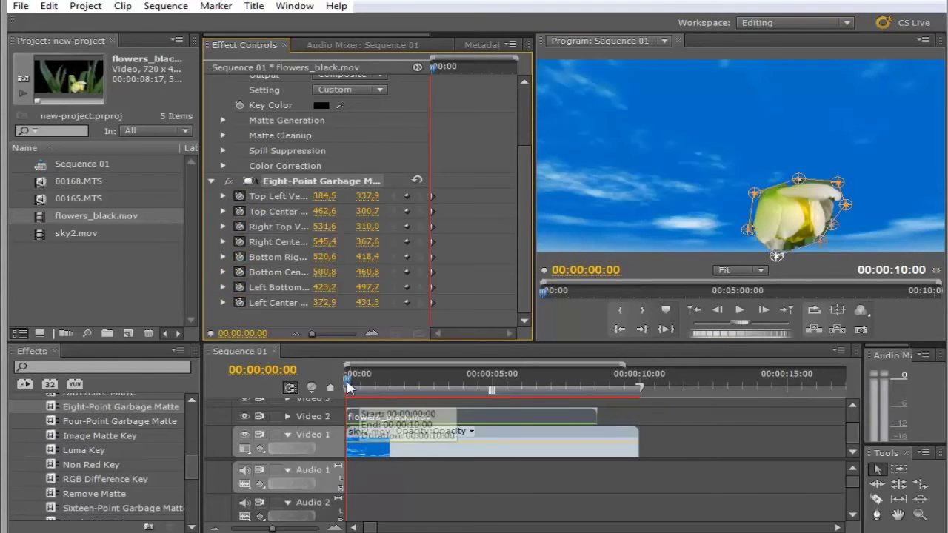
# Step: At 00:00:00:22, raise the top points and tuck the right-center point against the flower
pyautogui.moveTo(348, 381); pyautogui.dragTo(374, 386)
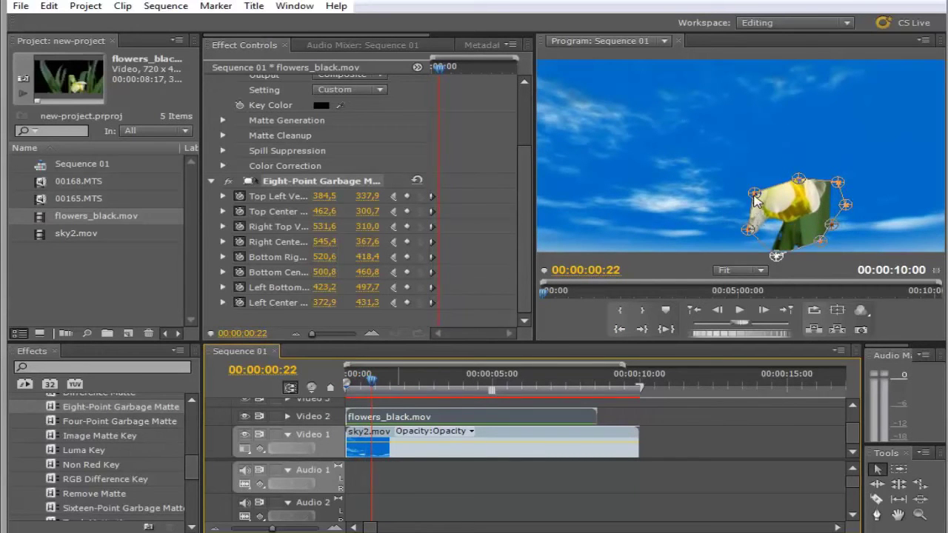
pyautogui.moveTo(800, 180); pyautogui.dragTo(774, 150)
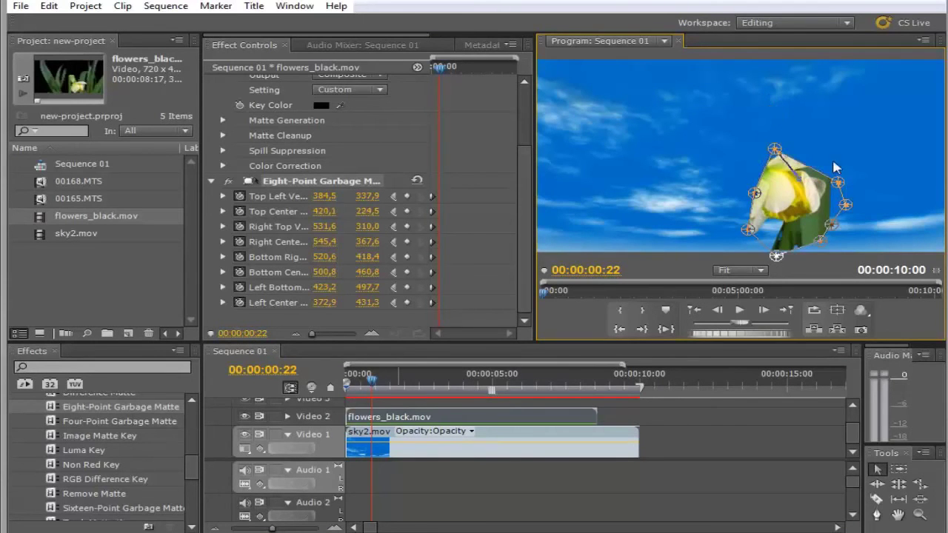
pyautogui.moveTo(838, 183); pyautogui.dragTo(827, 139)
pyautogui.moveTo(849, 209); pyautogui.dragTo(740, 249)
pyautogui.moveTo(735, 187); pyautogui.dragTo(740, 186)
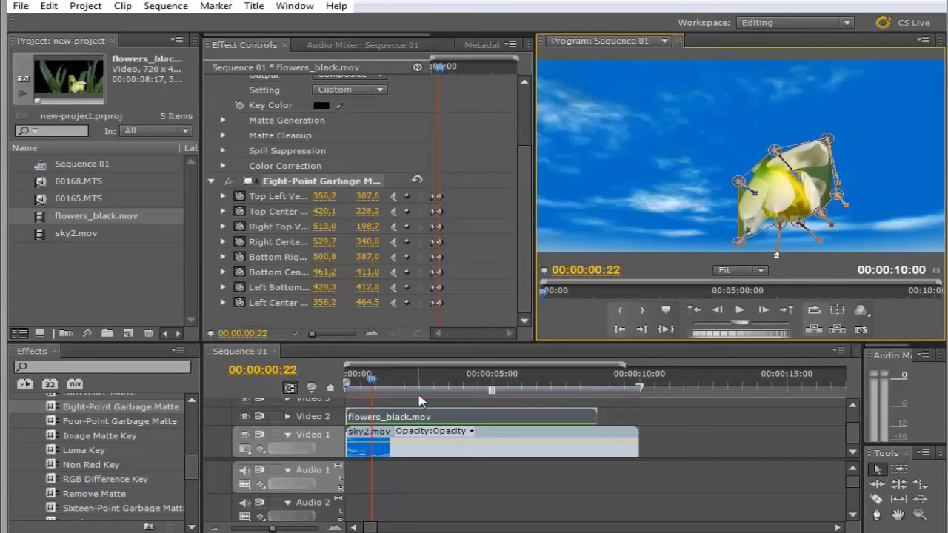
# Step: At 00:00:02:11, move the top-left, left-center, top-center and right-top matte points around the bloom
pyautogui.moveTo(373, 385); pyautogui.dragTo(418, 381)
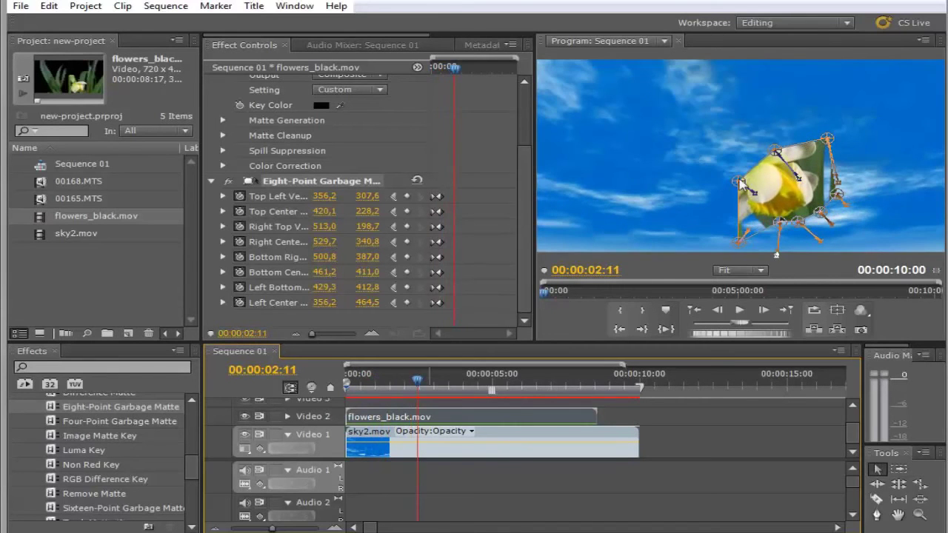
pyautogui.moveTo(740, 183); pyautogui.dragTo(721, 170)
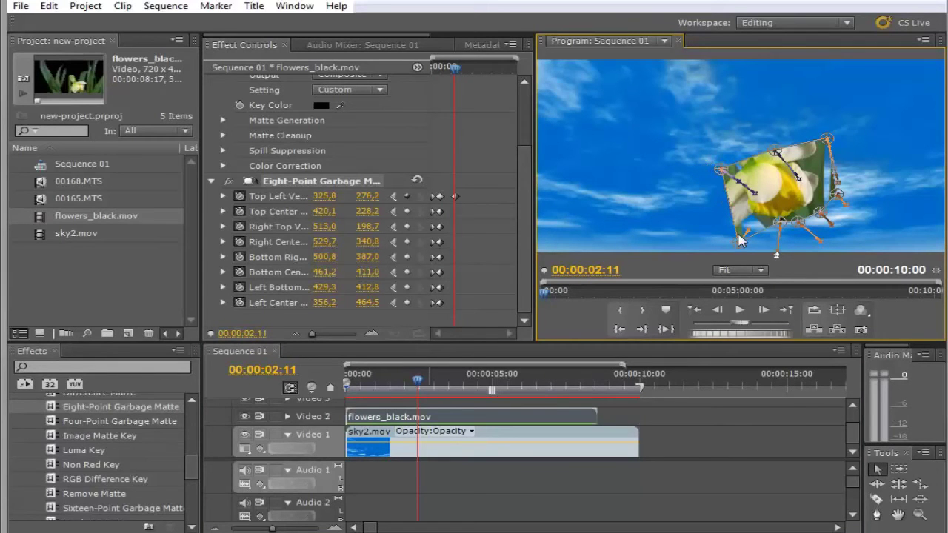
pyautogui.moveTo(738, 246); pyautogui.dragTo(704, 244)
pyautogui.moveTo(775, 148); pyautogui.dragTo(764, 134)
pyautogui.moveTo(829, 140); pyautogui.dragTo(809, 115)
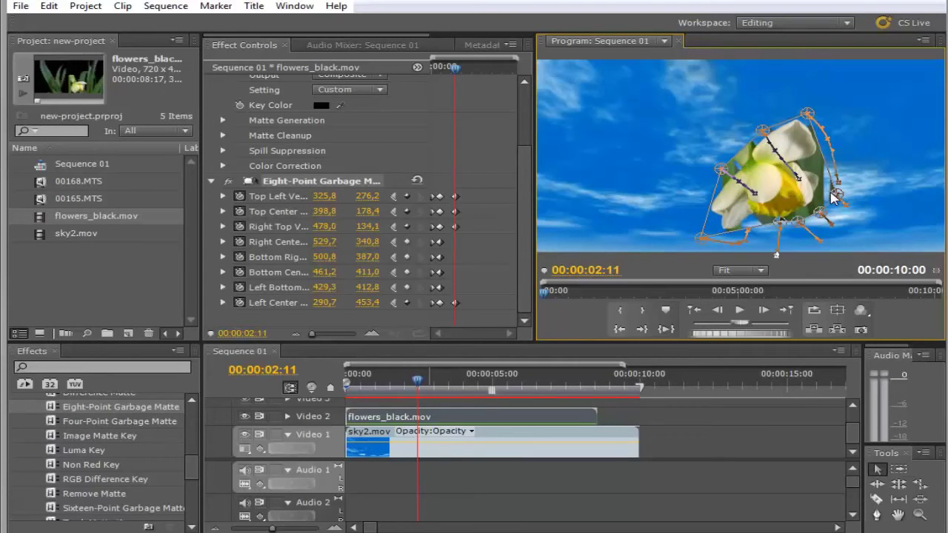
pyautogui.moveTo(838, 196); pyautogui.dragTo(832, 196)
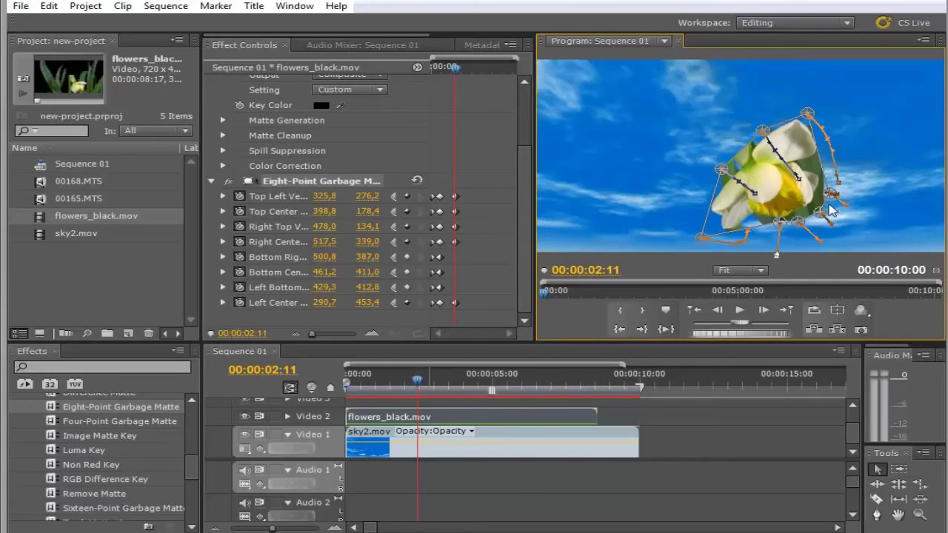
pyautogui.click(821, 215)
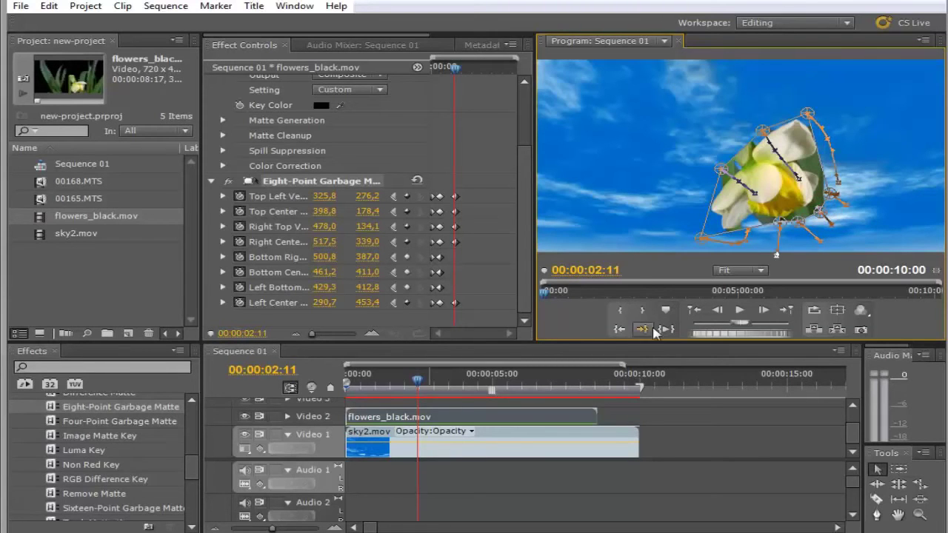
# Step: At 00:00:04:09, extend the left, bottom and right matte points around the growing flower
pyautogui.moveTo(426, 380); pyautogui.dragTo(478, 386)
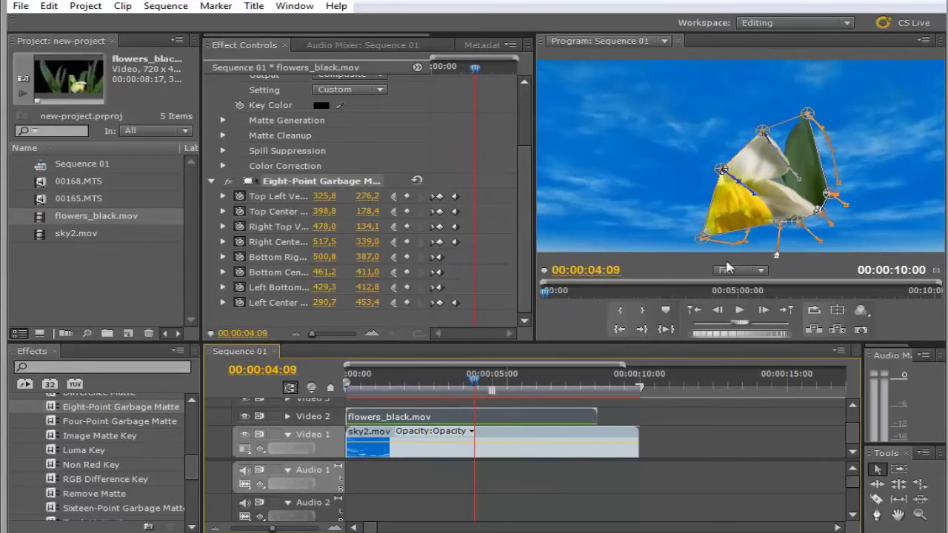
pyautogui.moveTo(704, 240); pyautogui.dragTo(657, 271)
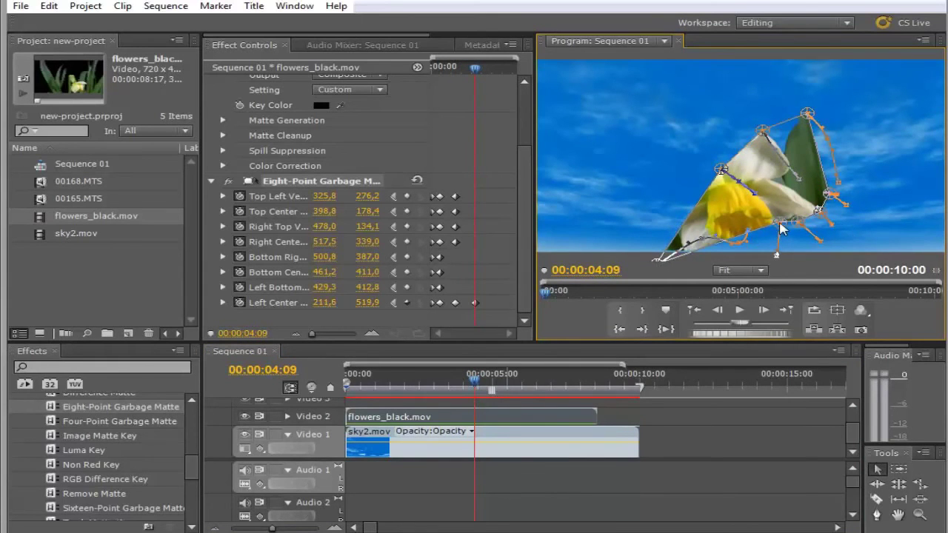
pyautogui.moveTo(783, 229); pyautogui.dragTo(762, 254)
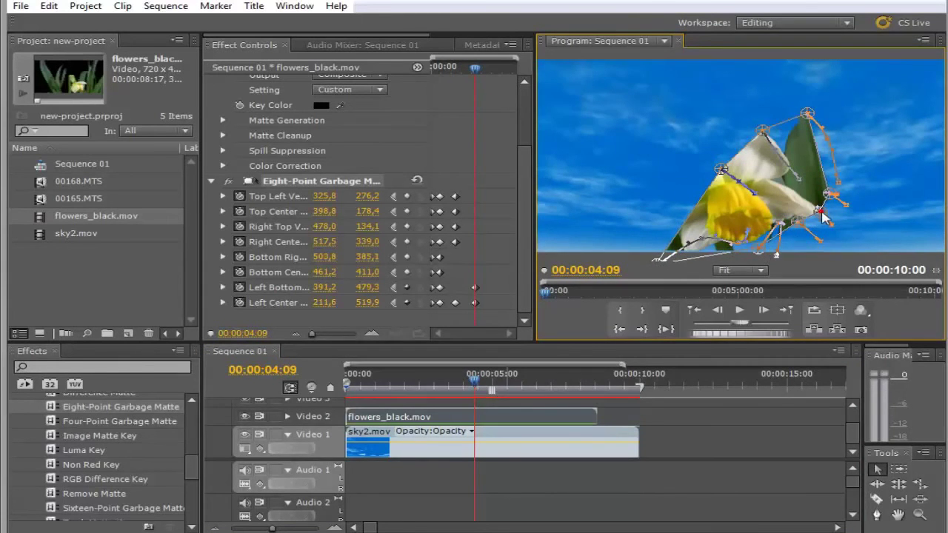
pyautogui.moveTo(831, 230); pyautogui.dragTo(834, 226)
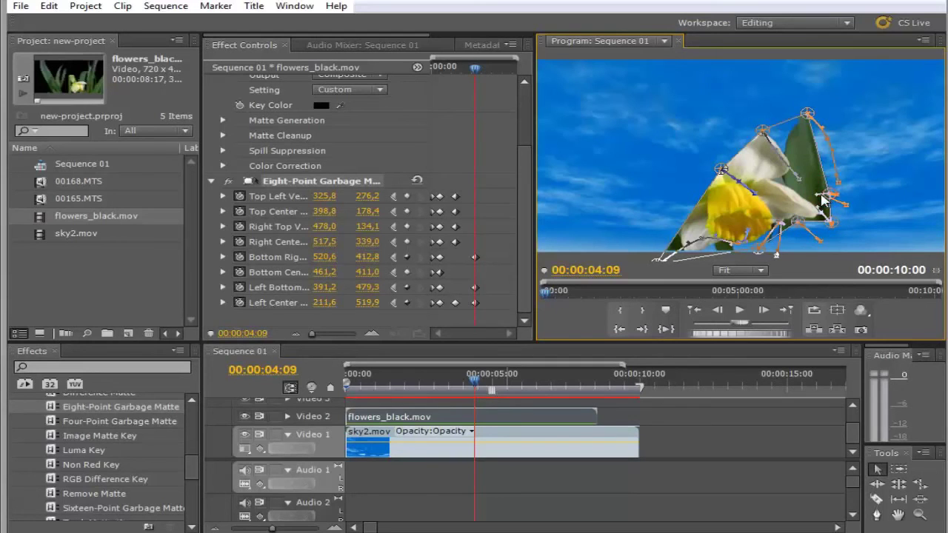
pyautogui.moveTo(830, 197); pyautogui.dragTo(832, 200)
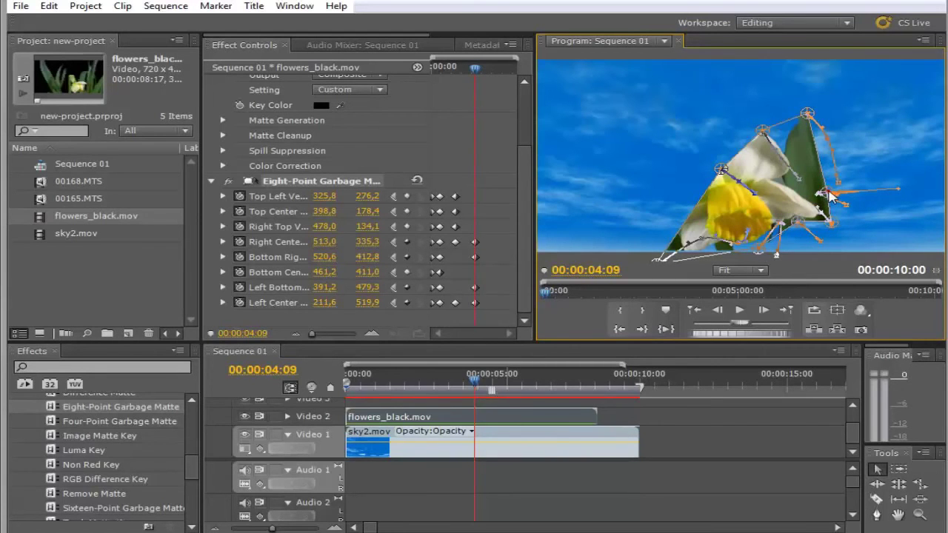
pyautogui.moveTo(826, 195); pyautogui.dragTo(821, 202)
pyautogui.moveTo(809, 116); pyautogui.dragTo(810, 112)
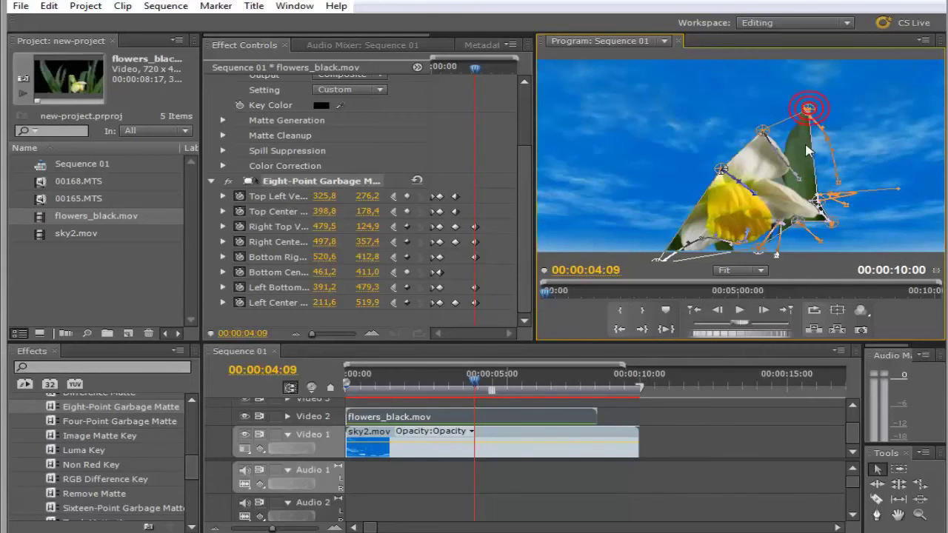
# Step: Refine the right-top, top-center, top-left and left-center points to enclose the flower
pyautogui.moveTo(810, 113); pyautogui.dragTo(806, 173)
pyautogui.moveTo(762, 130); pyautogui.dragTo(764, 119)
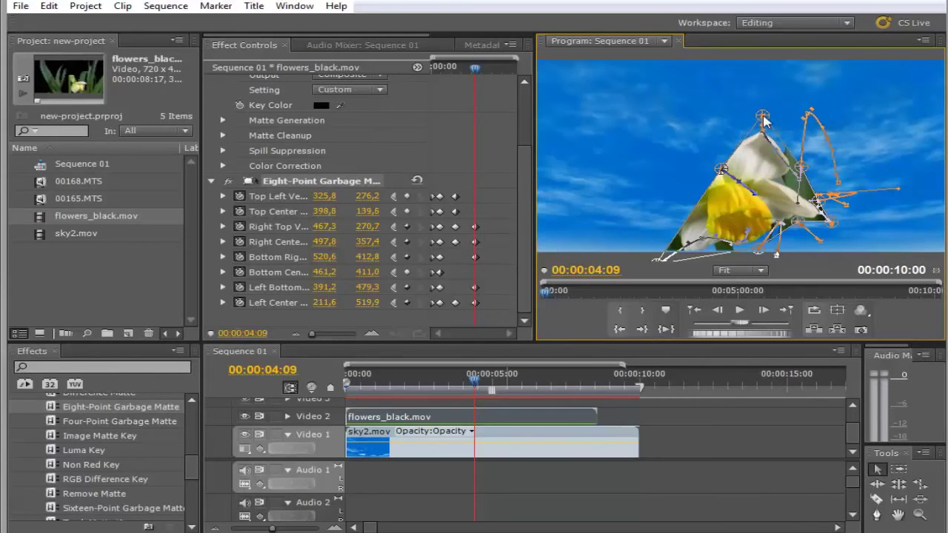
pyautogui.moveTo(722, 170); pyautogui.dragTo(696, 159)
pyautogui.moveTo(695, 153); pyautogui.dragTo(715, 164)
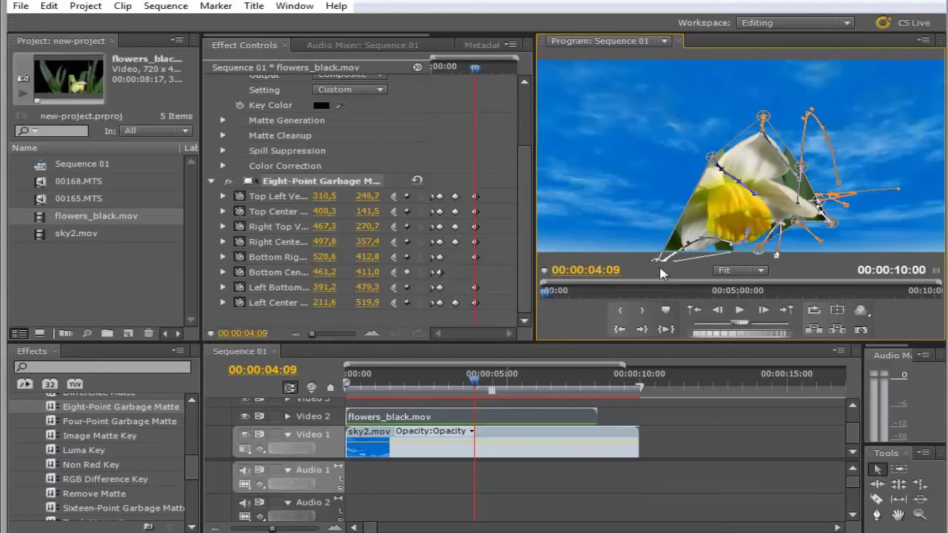
pyautogui.moveTo(655, 260); pyautogui.dragTo(578, 253)
pyautogui.moveTo(712, 159); pyautogui.dragTo(704, 146)
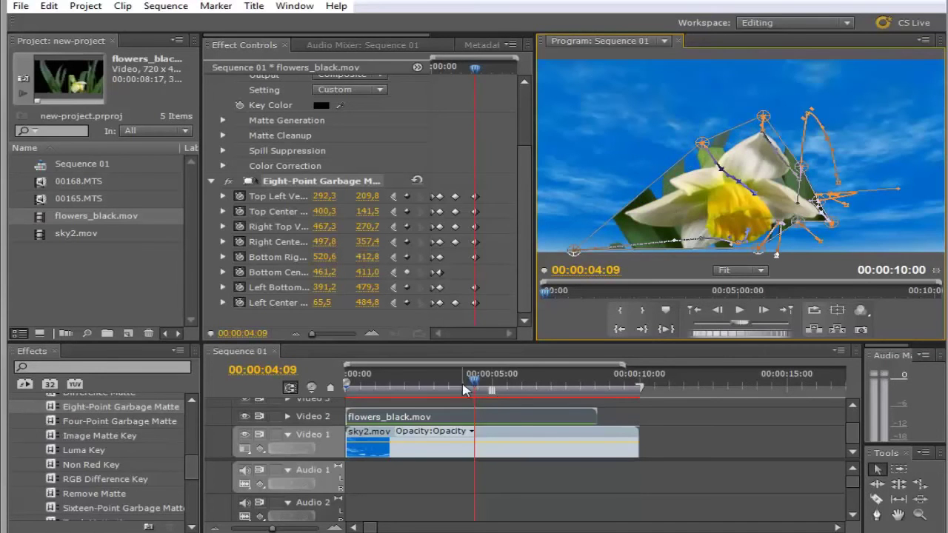
pyautogui.moveTo(474, 386); pyautogui.dragTo(535, 379)
# Step: At 00:00:06:10, push the top, right, bottom and left matte points outward around the enlarged daffodil
pyautogui.moveTo(702, 143); pyautogui.dragTo(659, 100)
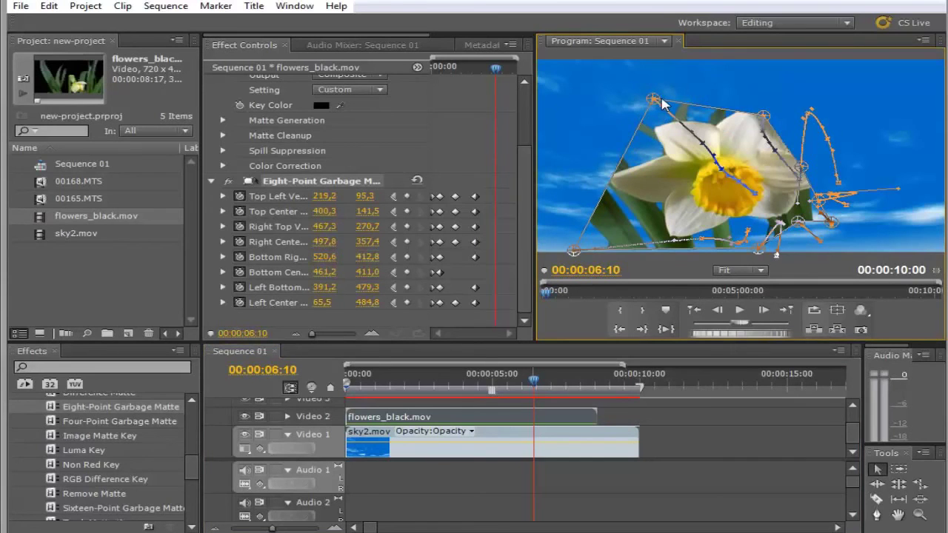
pyautogui.moveTo(765, 116); pyautogui.dragTo(796, 93)
pyautogui.moveTo(804, 172); pyautogui.dragTo(855, 172)
pyautogui.moveTo(793, 230); pyautogui.dragTo(791, 221)
pyautogui.moveTo(759, 254); pyautogui.dragTo(754, 230)
pyautogui.moveTo(572, 252); pyautogui.dragTo(595, 184)
pyautogui.moveTo(751, 224); pyautogui.dragTo(678, 245)
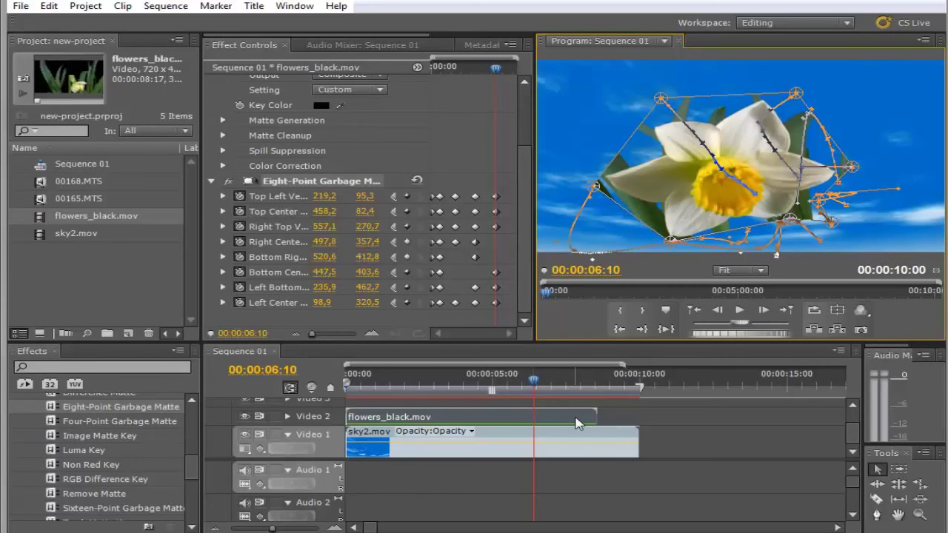
pyautogui.moveTo(539, 388); pyautogui.dragTo(585, 387)
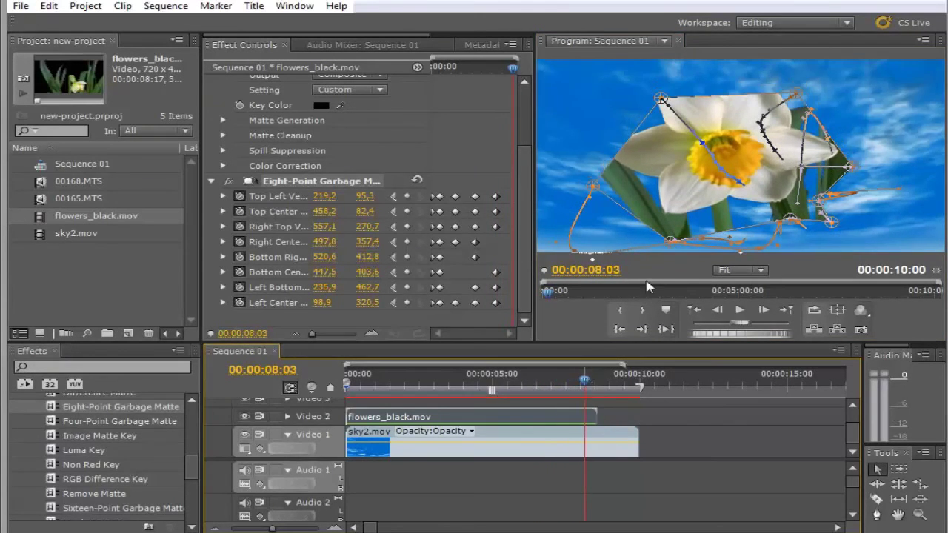
# Step: At 00:00:08:03, adjust the bottom points and raise top-left and top-center above the petals
pyautogui.moveTo(667, 247); pyautogui.dragTo(665, 226)
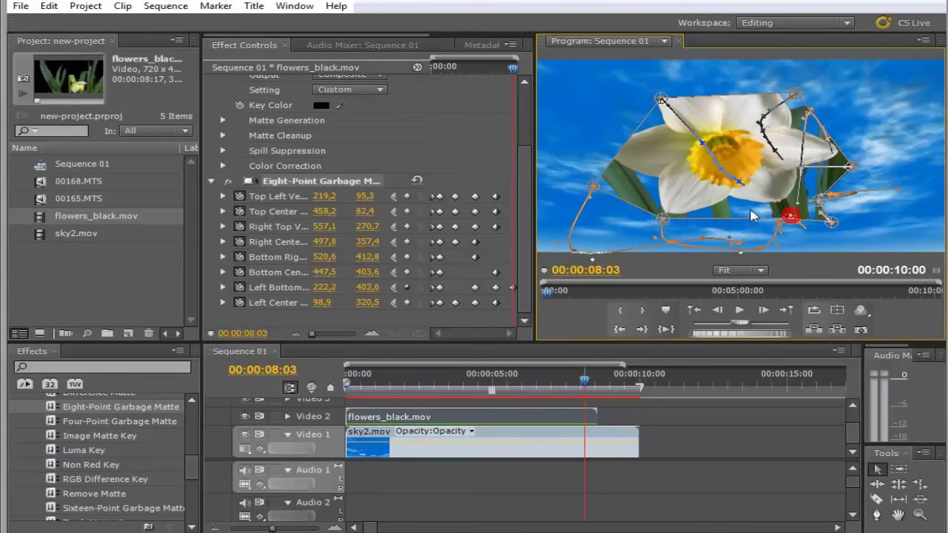
pyautogui.moveTo(787, 217); pyautogui.dragTo(789, 212)
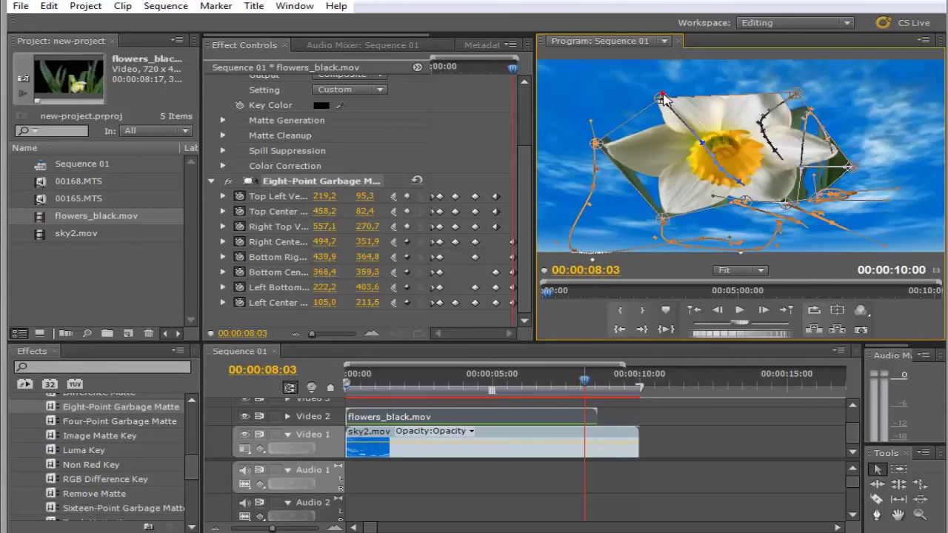
pyautogui.moveTo(664, 97); pyautogui.dragTo(664, 82)
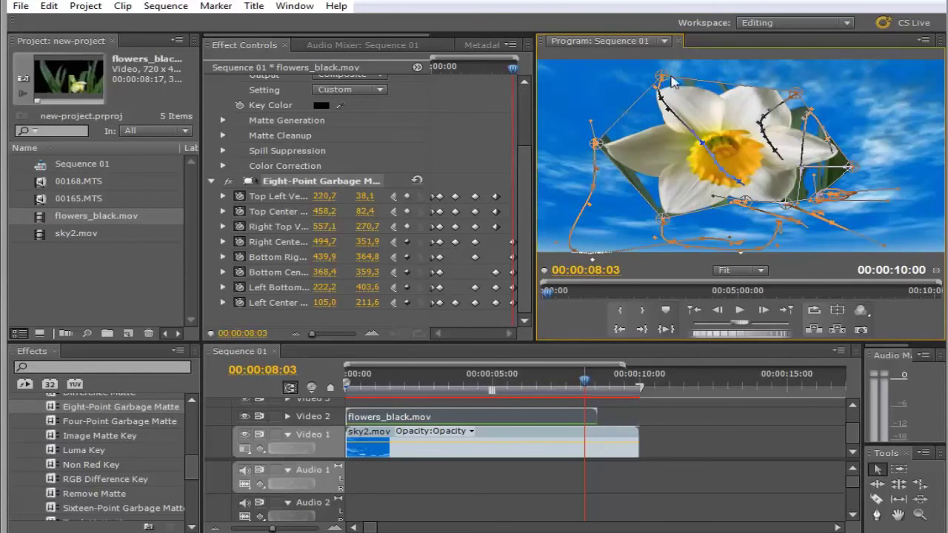
pyautogui.moveTo(796, 92); pyautogui.dragTo(780, 78)
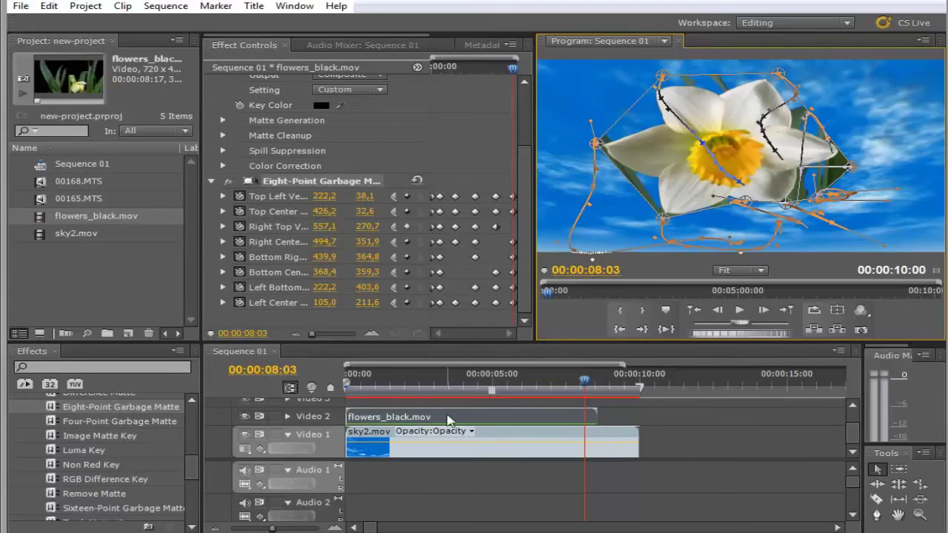
# Step: Review the matte at 00:00:01:18, 00:00:01:01 and 00:00:02:14
pyautogui.click(444, 375)
pyautogui.click(397, 382)
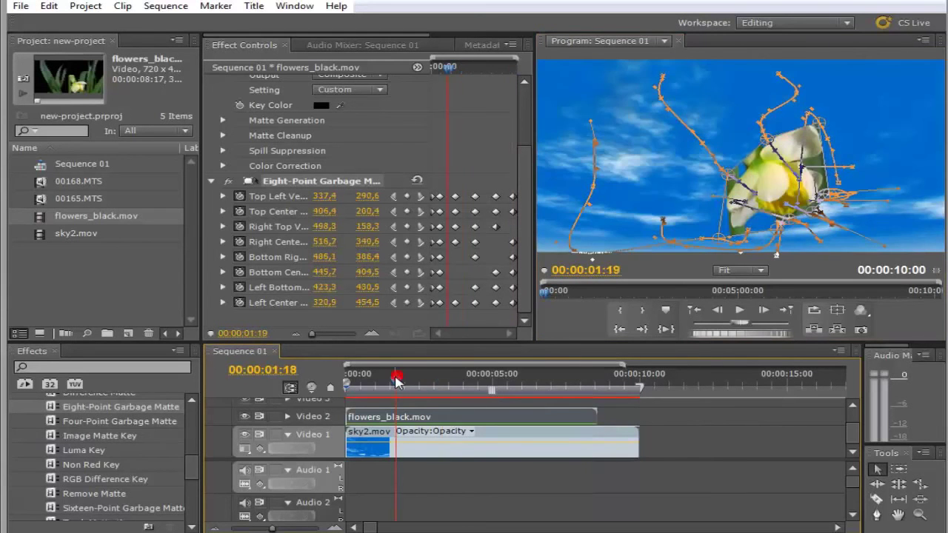
pyautogui.click(378, 378)
pyautogui.click(422, 380)
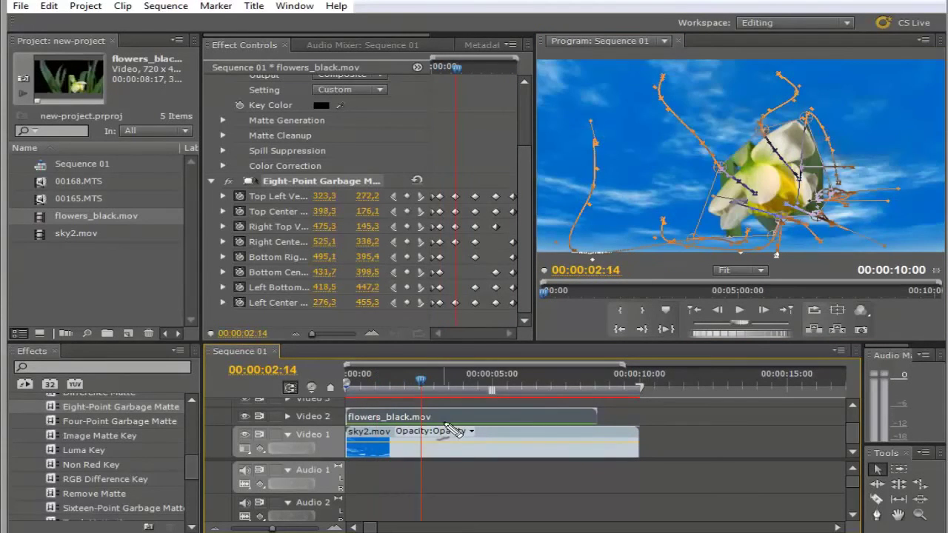
# Step: Hide the matte outline and move the keyed daffodil toward the left of the frame
pyautogui.moveTo(439, 404)
pyautogui.mouseDown()
pyautogui.moveTo(449, 416)
pyautogui.moveTo(493, 382)
pyautogui.mouseUp()
pyautogui.press('Escape')
pyautogui.moveTo(561, 72); pyautogui.dragTo(622, 68)
pyautogui.press('Escape')
pyautogui.click(577, 83)
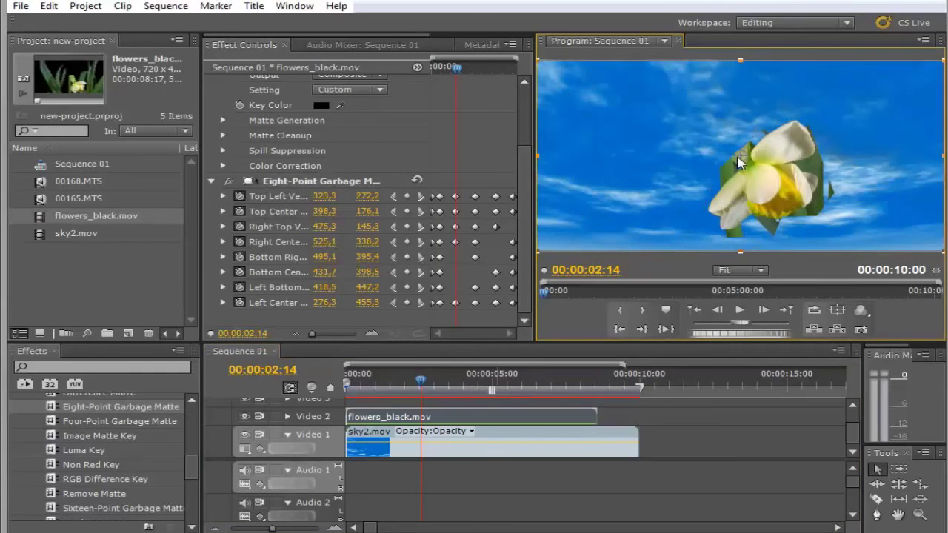
pyautogui.moveTo(741, 161); pyautogui.dragTo(585, 169)
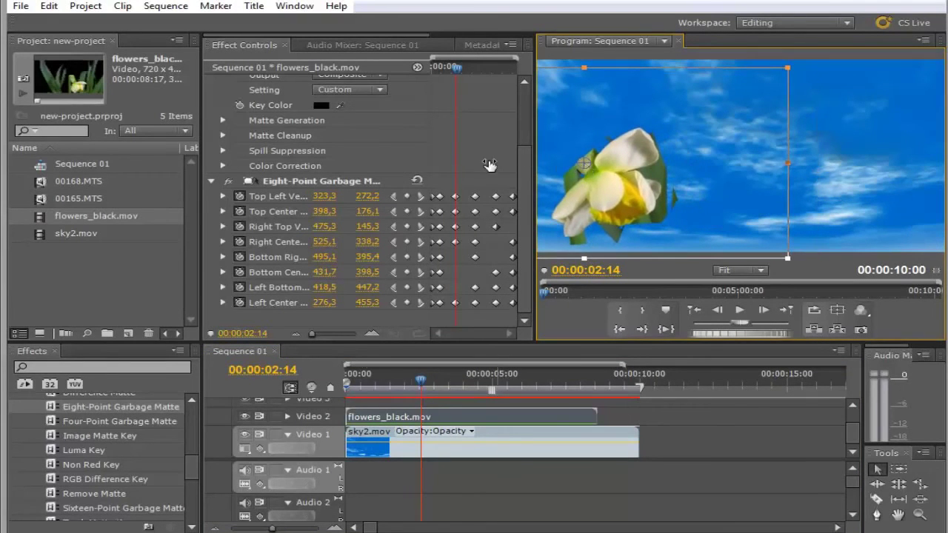
# Step: Play the daffodil-over-sky composite back from the start of the sequence
pyautogui.click(696, 489)
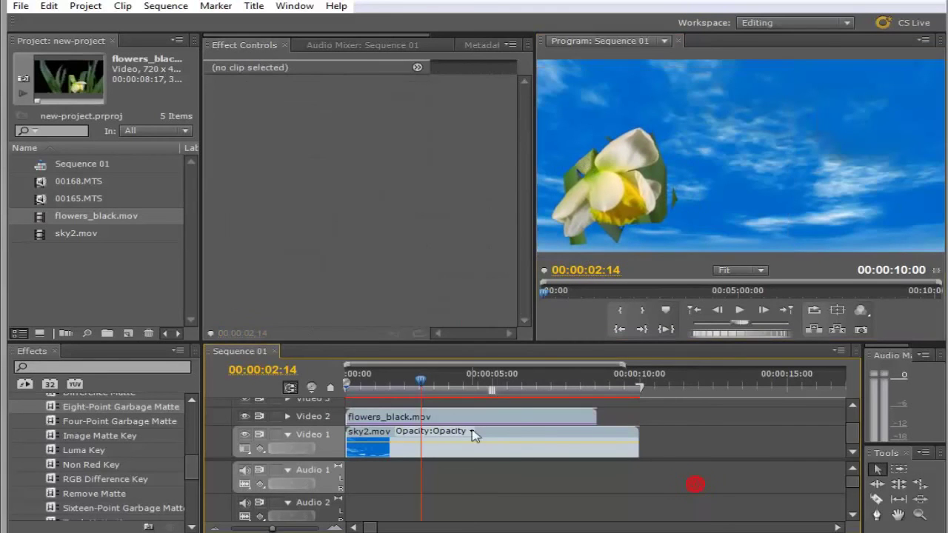
pyautogui.moveTo(422, 381); pyautogui.dragTo(332, 387)
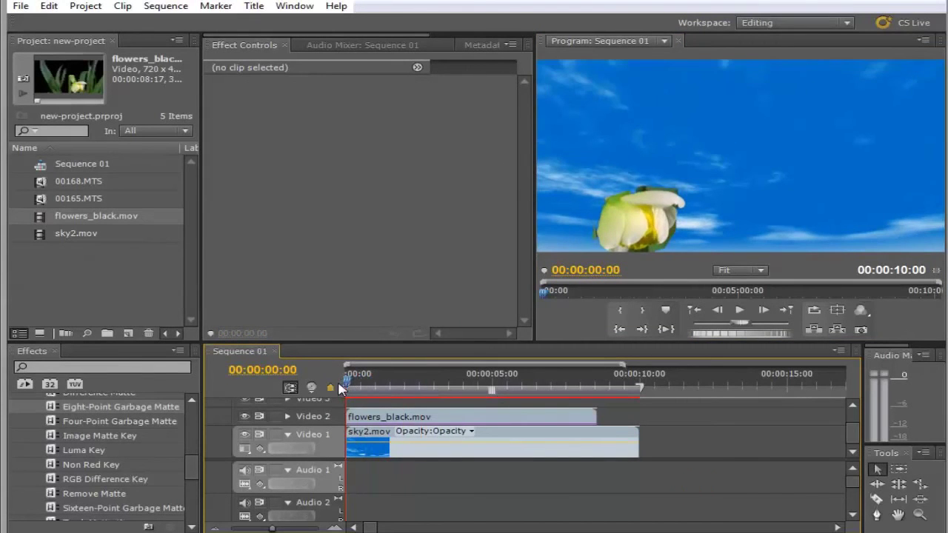
pyautogui.click(741, 312)
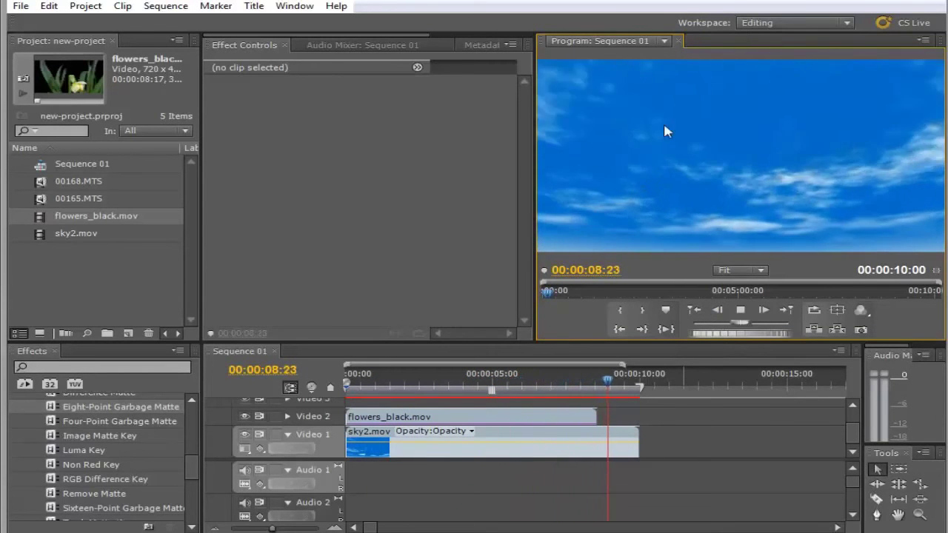
# Step: Near the start, shift flowers_black.mov toward the right of the frame and preview the first seconds
pyautogui.click(357, 376)
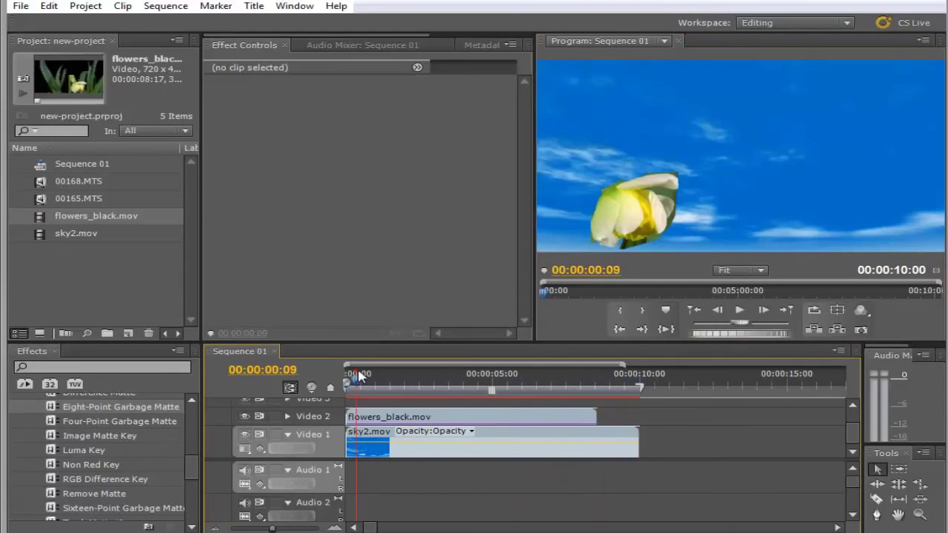
pyautogui.click(643, 231)
pyautogui.moveTo(585, 180); pyautogui.dragTo(748, 181)
pyautogui.moveTo(355, 385); pyautogui.dragTo(472, 405)
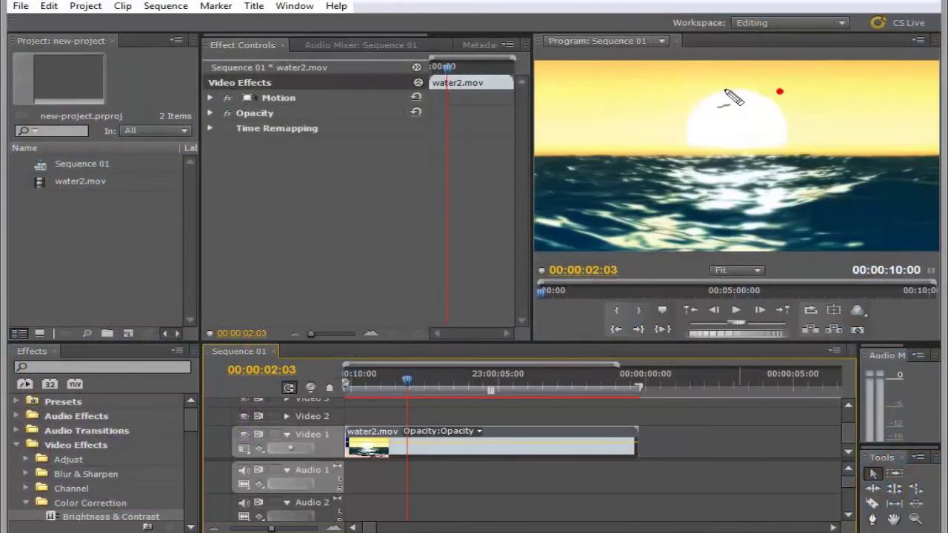
# Step: Arrange the new project so water2.mov is shown on Video 1 in Sequence 01
pyautogui.moveTo(779, 91); pyautogui.dragTo(705, 117)
pyautogui.moveTo(676, 64)
pyautogui.mouseDown()
pyautogui.moveTo(626, 69)
pyautogui.moveTo(673, 275)
pyautogui.moveTo(723, 274)
pyautogui.mouseUp()
pyautogui.moveTo(797, 61)
pyautogui.mouseDown()
pyautogui.moveTo(919, 143)
pyautogui.moveTo(894, 273)
pyautogui.mouseUp()
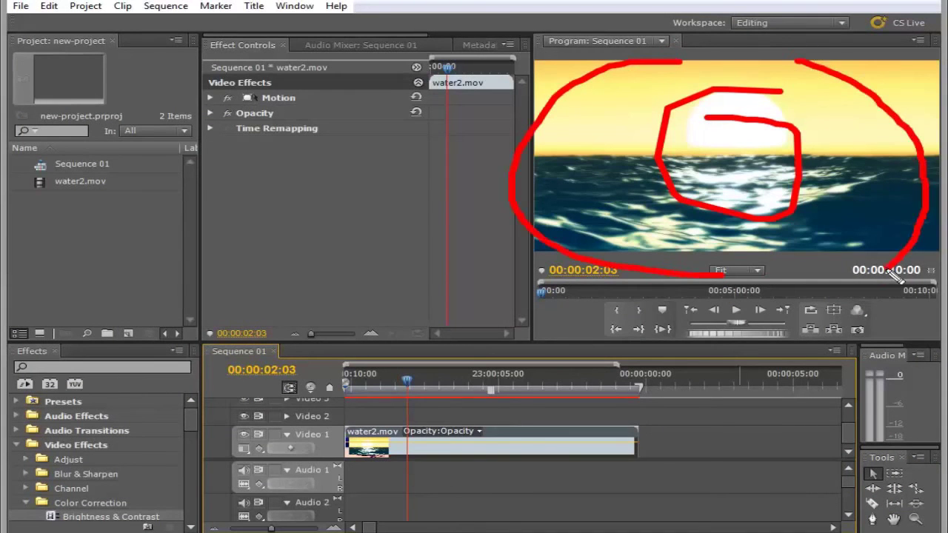
pyautogui.moveTo(906, 80)
pyautogui.mouseDown()
pyautogui.moveTo(926, 68)
pyautogui.moveTo(939, 114)
pyautogui.mouseUp()
pyautogui.moveTo(938, 215); pyautogui.dragTo(918, 271)
pyautogui.moveTo(577, 70); pyautogui.dragTo(546, 82)
pyautogui.moveTo(546, 236); pyautogui.dragTo(570, 247)
pyautogui.press('Escape')
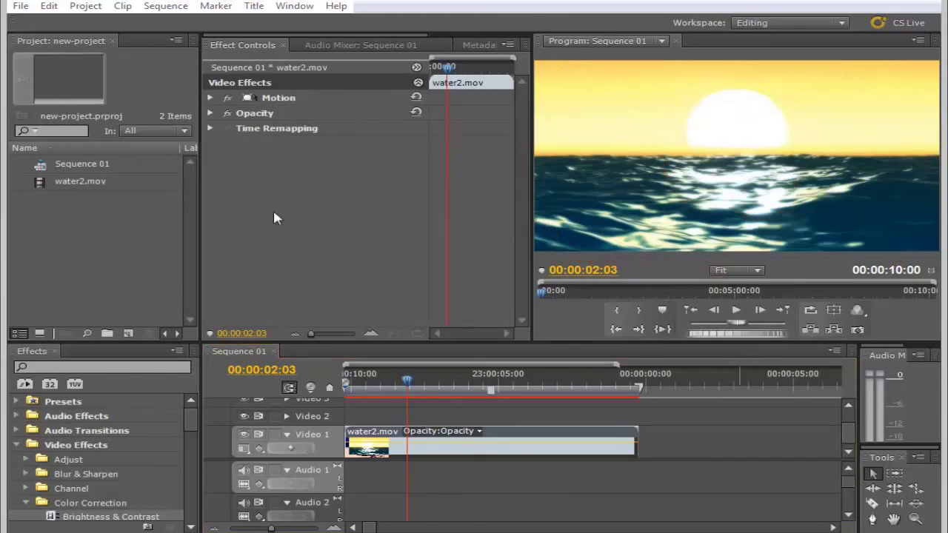
pyautogui.moveTo(407, 381); pyautogui.dragTo(413, 380)
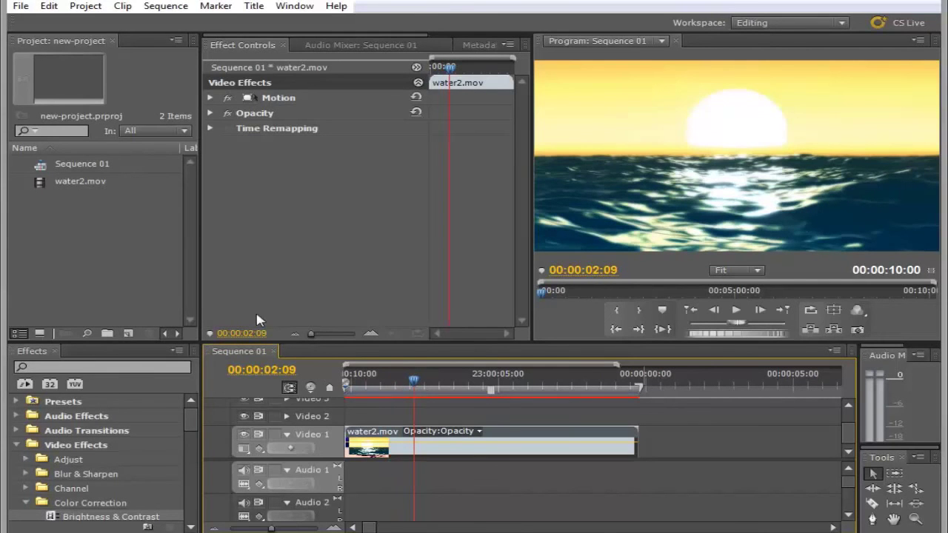
pyautogui.moveTo(103, 330); pyautogui.dragTo(149, 320)
pyautogui.press('Escape')
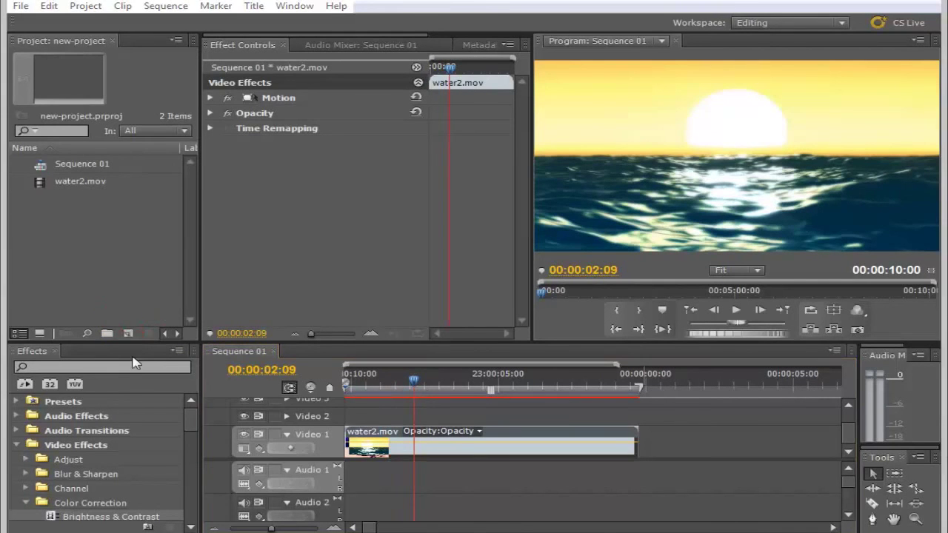
# Step: Create a Black Video clip and drop it on Video 2 above water2.mov
pyautogui.click(129, 334)
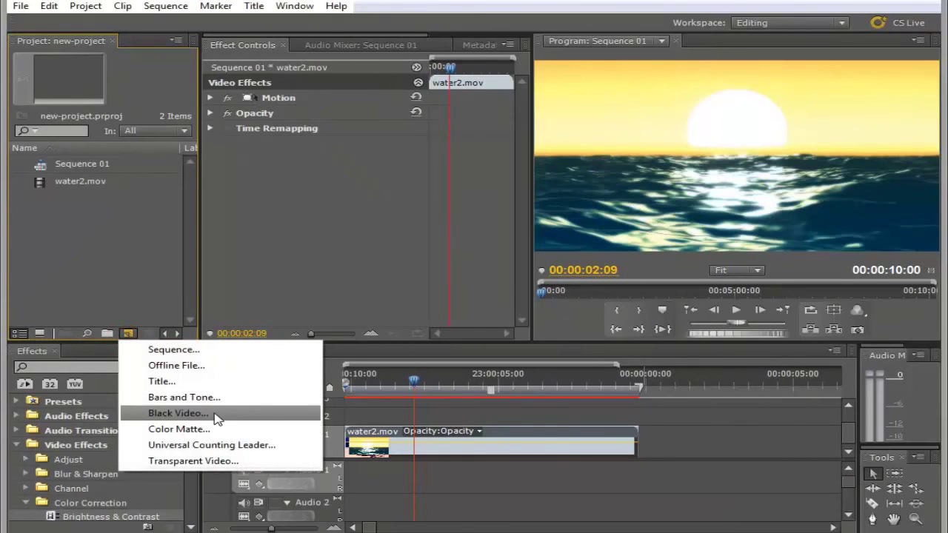
pyautogui.click(178, 413)
pyautogui.click(501, 323)
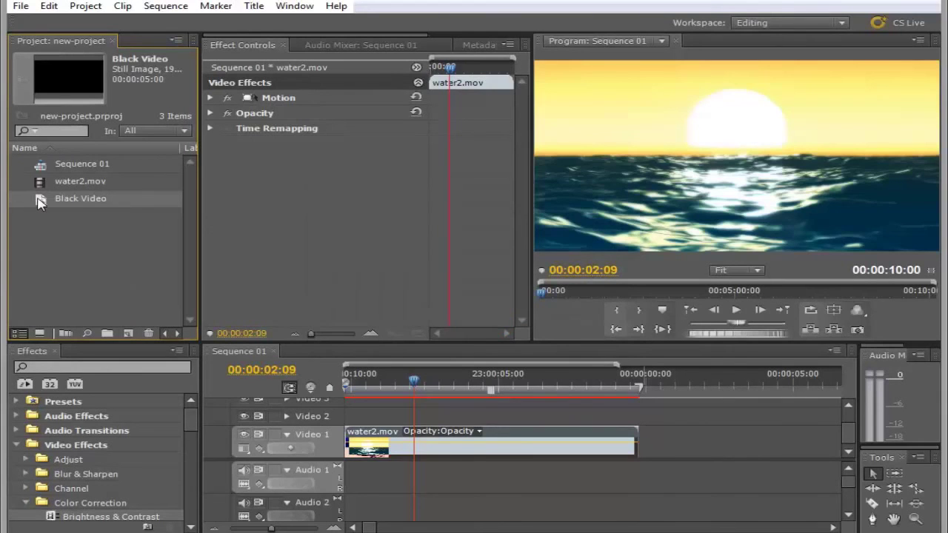
pyautogui.moveTo(158, 237); pyautogui.dragTo(639, 418)
# Step: Move the playhead to 00:00:02:03 and expand the Generate effects group
pyautogui.moveTo(374, 381); pyautogui.dragTo(410, 383)
pyautogui.click(26, 503)
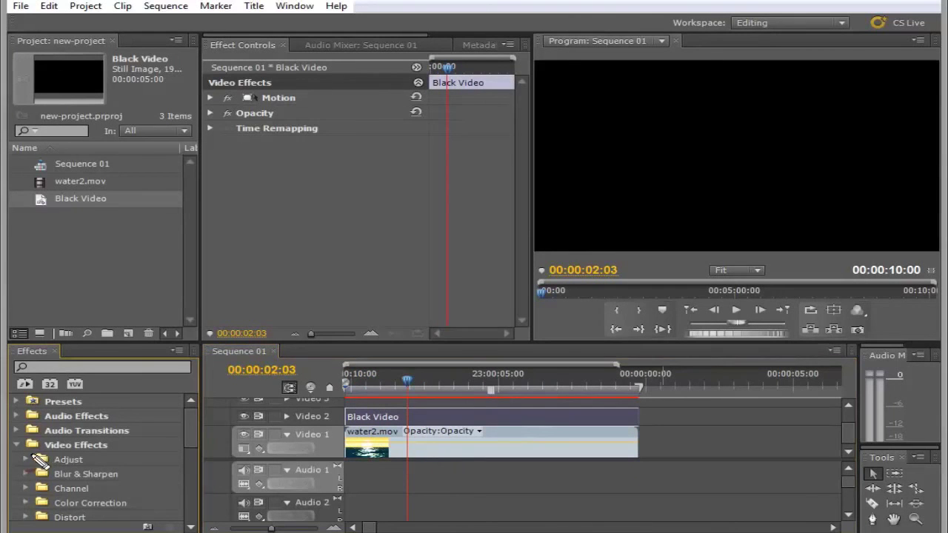
pyautogui.moveTo(191, 438); pyautogui.dragTo(190, 459)
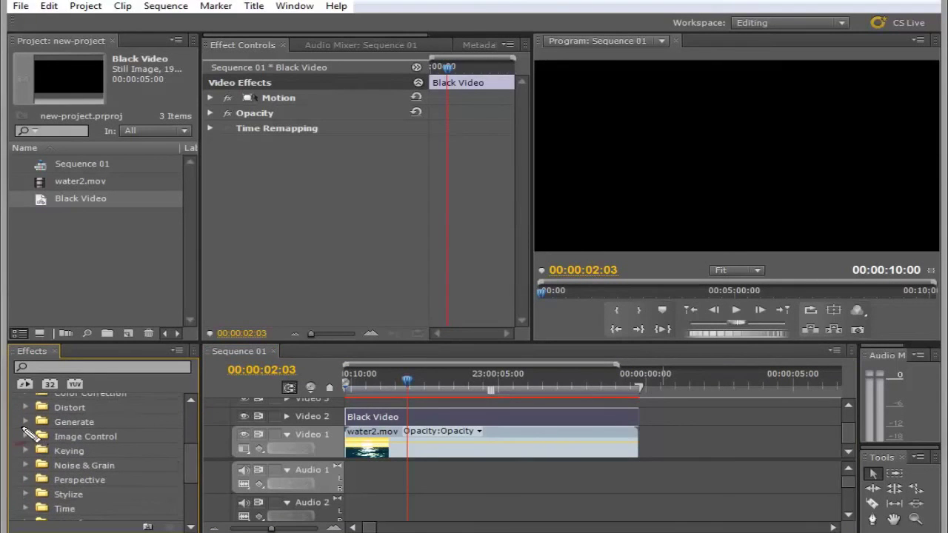
pyautogui.click(26, 422)
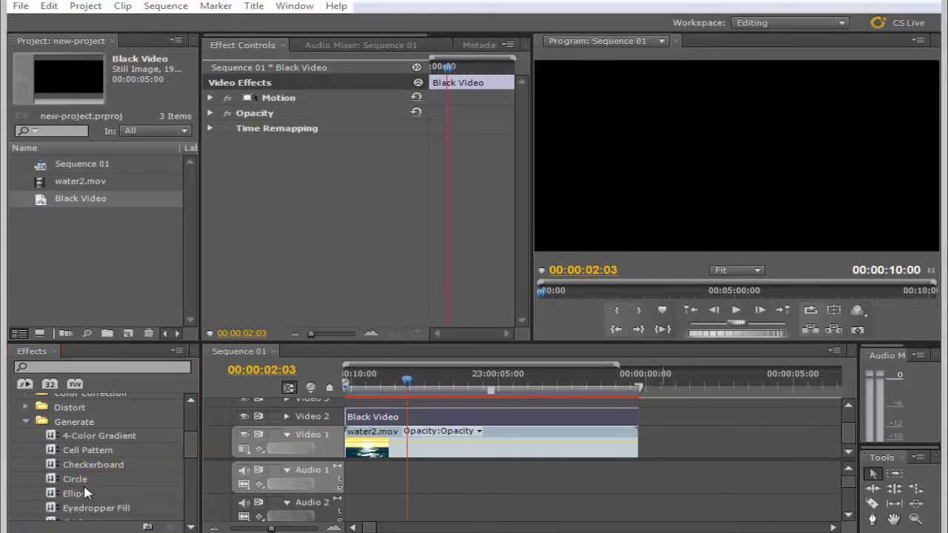
# Step: Apply the Circle effect to the Black Video clip and set its Radius to 493
pyautogui.moveTo(52, 482); pyautogui.dragTo(364, 419)
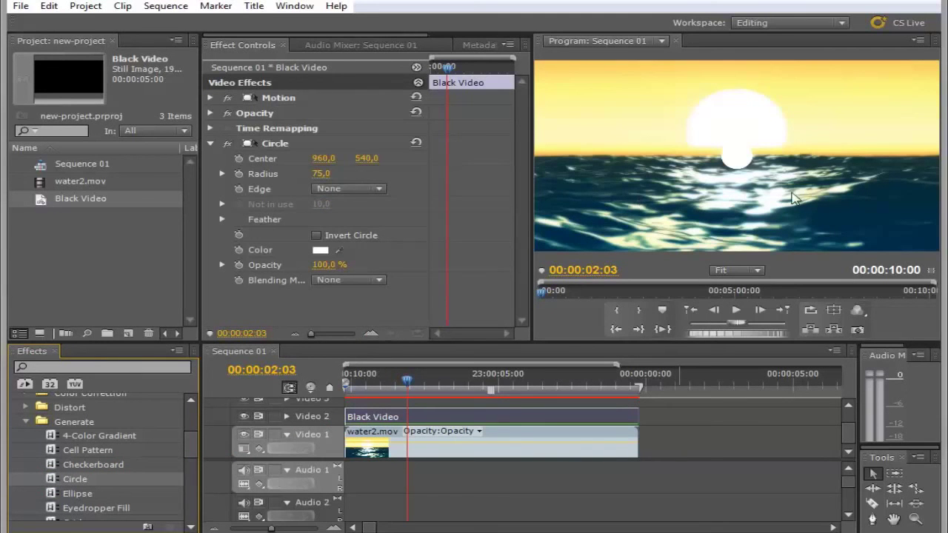
pyautogui.moveTo(745, 152); pyautogui.dragTo(737, 137)
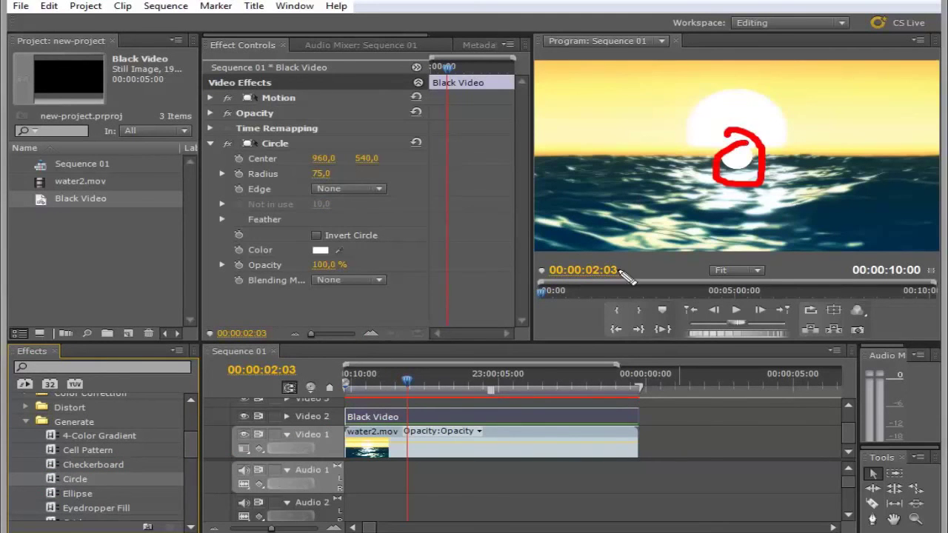
pyautogui.moveTo(449, 300); pyautogui.dragTo(459, 295)
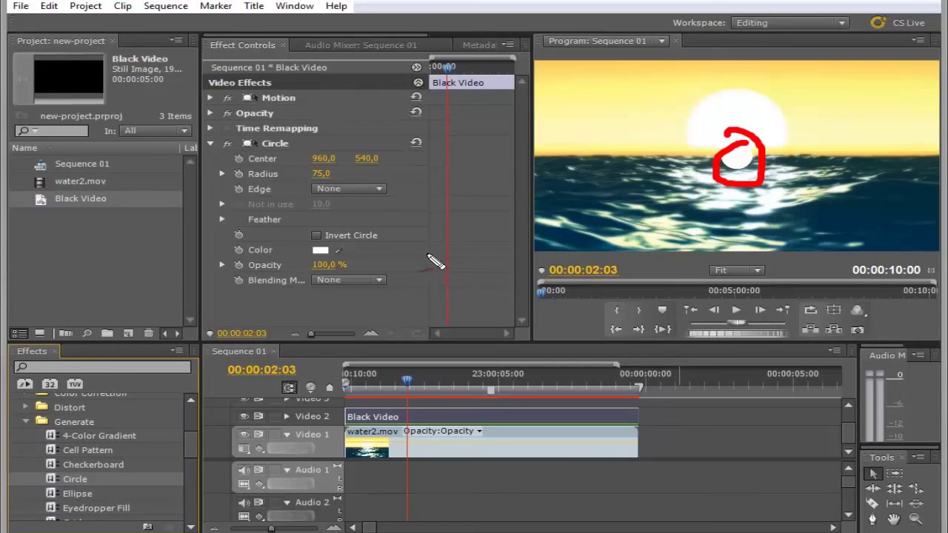
pyautogui.moveTo(329, 194)
pyautogui.mouseDown()
pyautogui.moveTo(361, 161)
pyautogui.moveTo(348, 178)
pyautogui.moveTo(330, 175)
pyautogui.moveTo(424, 176)
pyautogui.moveTo(352, 178)
pyautogui.mouseUp()
pyautogui.press('Escape')
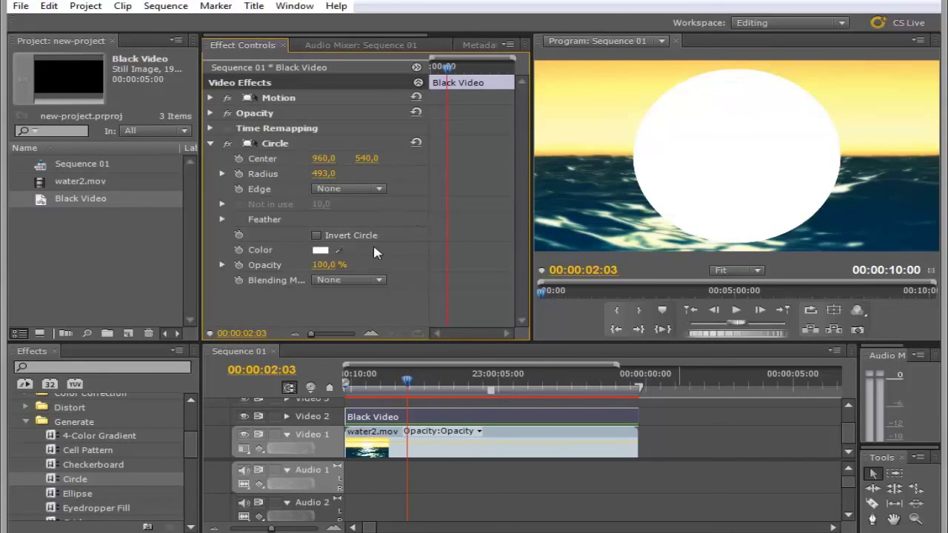
# Step: Invert the Circle and change its colour to black
pyautogui.click(317, 236)
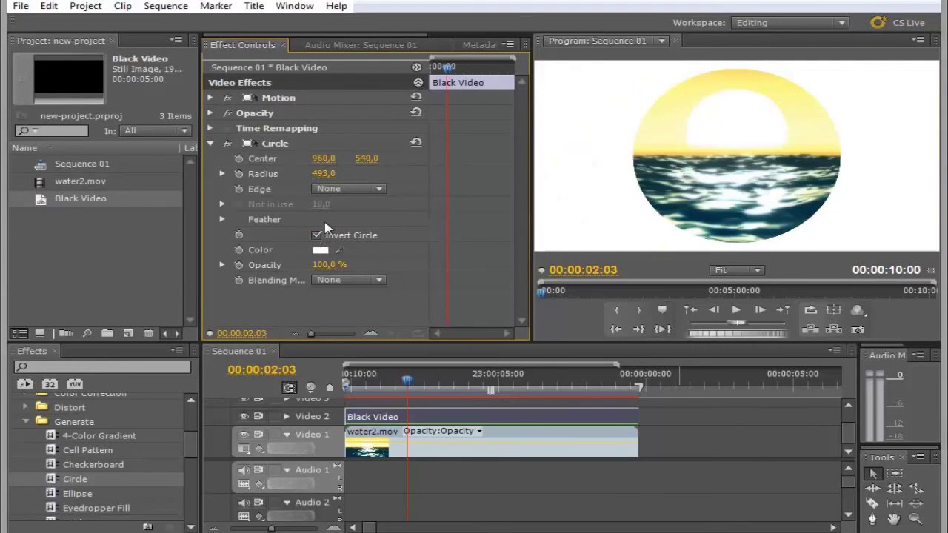
pyautogui.moveTo(557, 149)
pyautogui.mouseDown()
pyautogui.moveTo(572, 170)
pyautogui.moveTo(613, 124)
pyautogui.mouseUp()
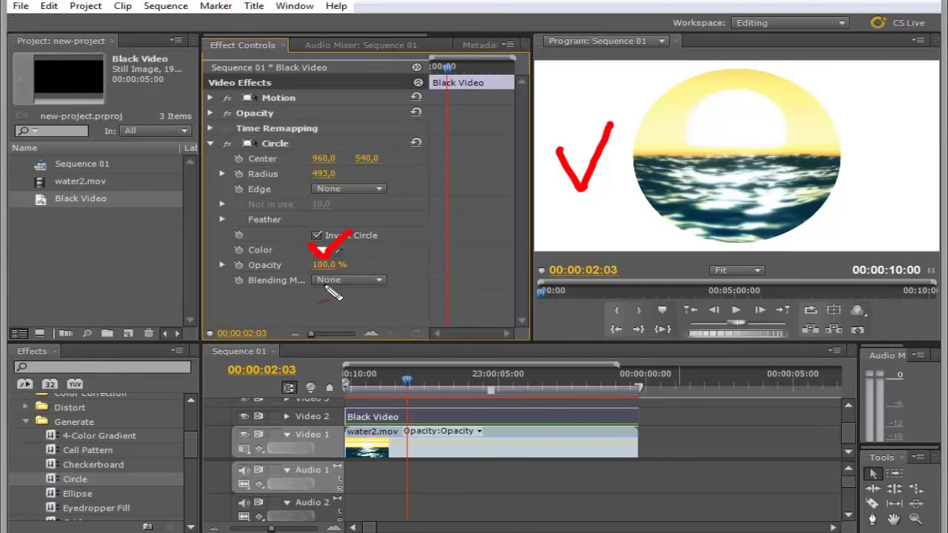
pyautogui.click(318, 249)
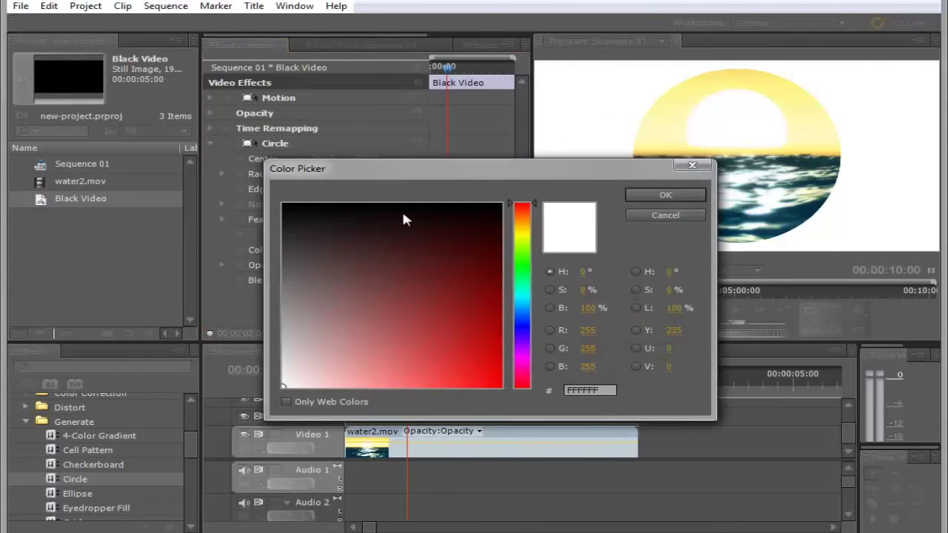
pyautogui.click(498, 208)
pyautogui.click(666, 199)
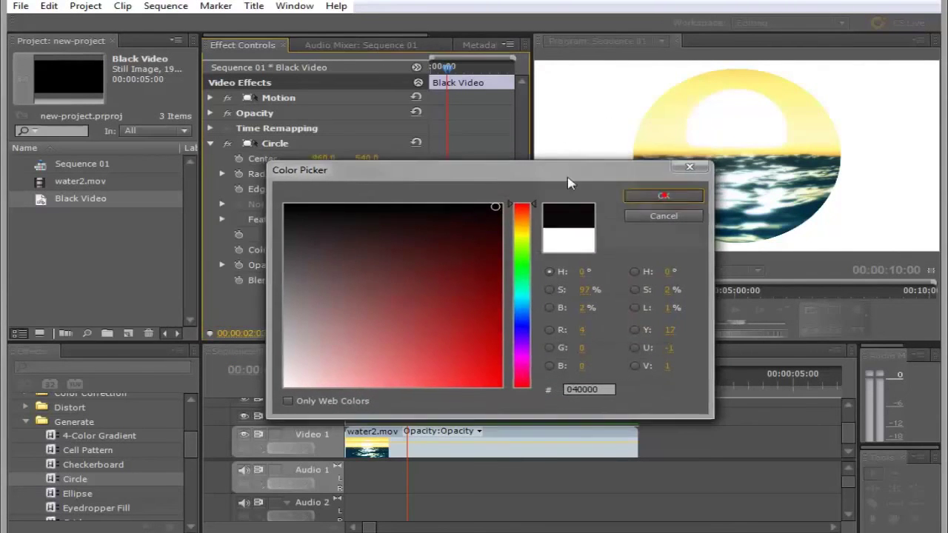
# Step: Try the Edge Radius and Thickness edge styles, then set the Circle's Edge to None
pyautogui.click(357, 192)
pyautogui.click(362, 221)
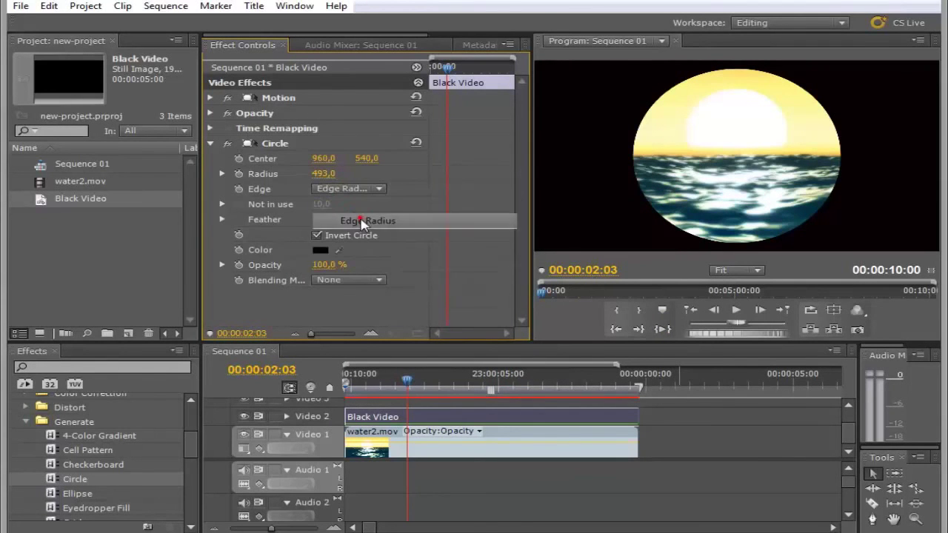
pyautogui.click(359, 191)
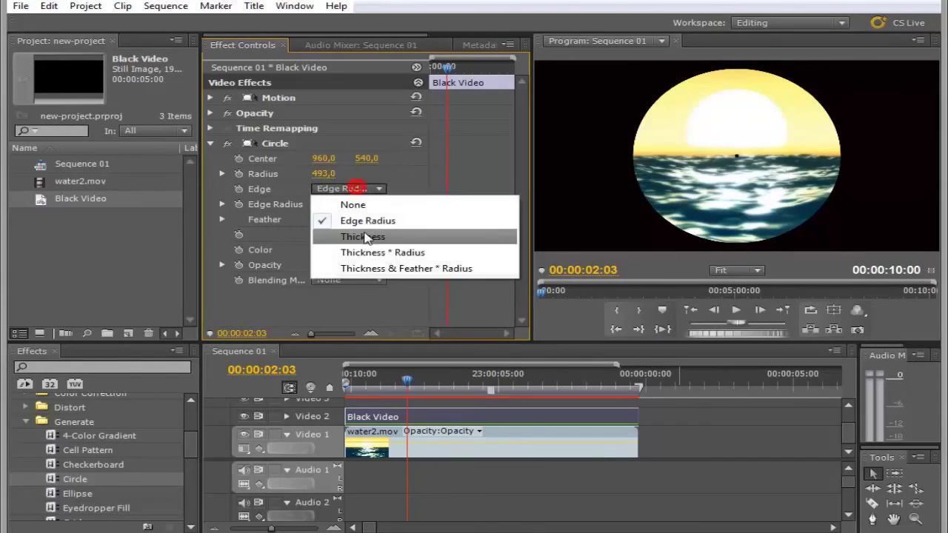
pyautogui.click(368, 254)
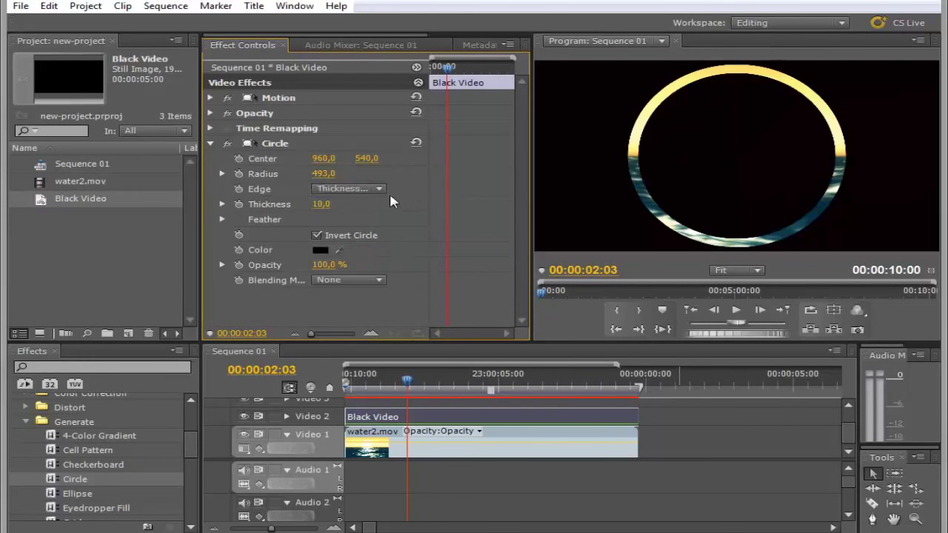
pyautogui.click(380, 190)
pyautogui.click(388, 270)
pyautogui.click(361, 189)
pyautogui.click(368, 206)
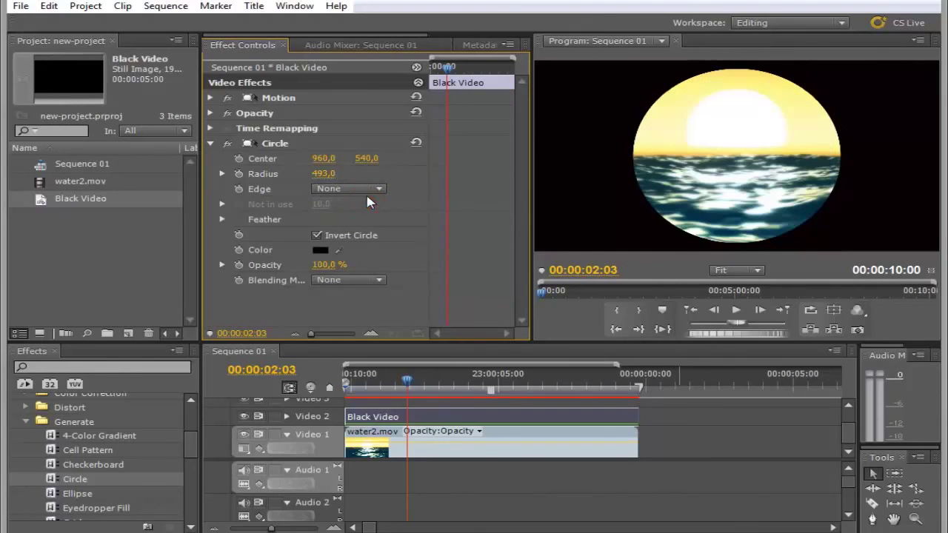
# Step: Reveal the Circle's Feather settings in Effect Controls
pyautogui.moveTo(257, 210); pyautogui.dragTo(297, 195)
pyautogui.moveTo(213, 211); pyautogui.dragTo(236, 217)
pyautogui.press('Escape')
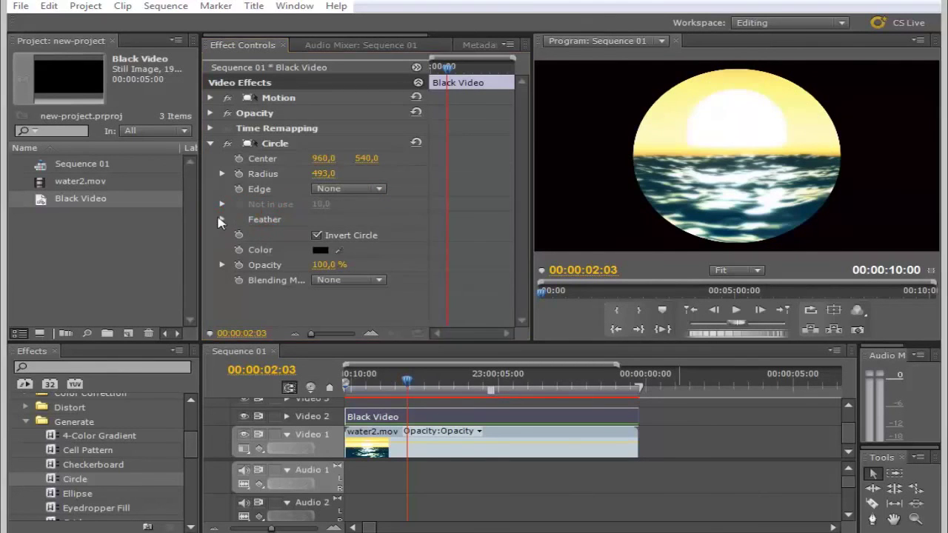
pyautogui.click(222, 220)
# Step: Set the Circle's Feather to 1051,0 and its Radius to 874,0
pyautogui.click(318, 234)
pyautogui.moveTo(318, 234); pyautogui.dragTo(437, 234)
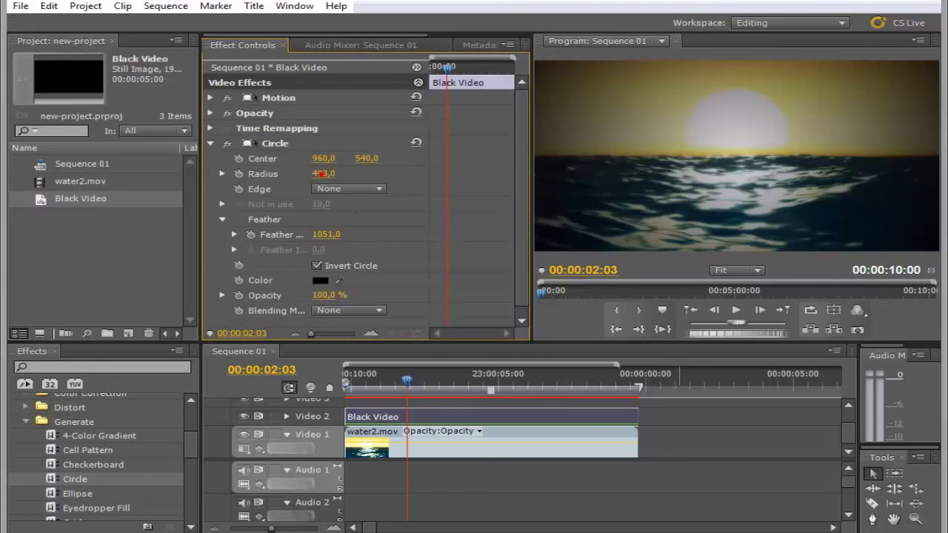
pyautogui.moveTo(324, 174); pyautogui.dragTo(320, 173)
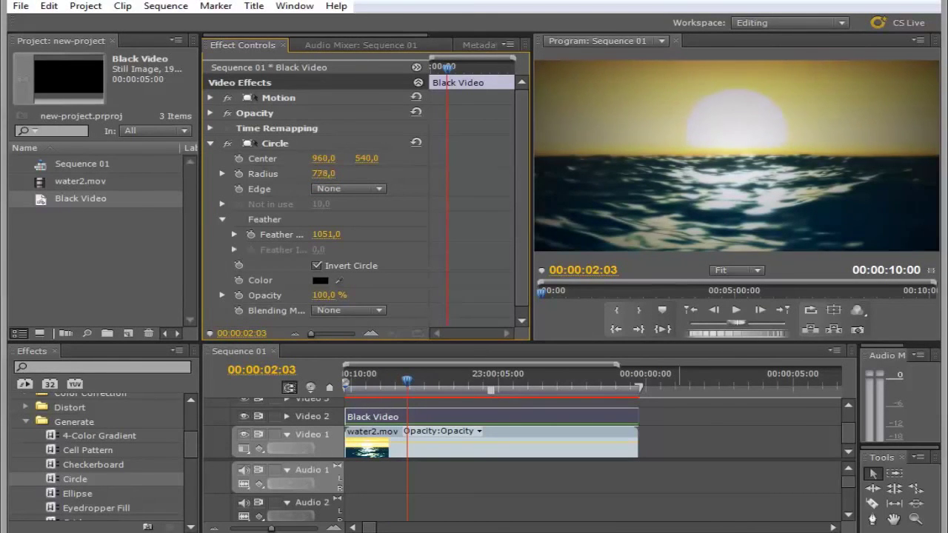
pyautogui.moveTo(323, 174); pyautogui.dragTo(331, 174)
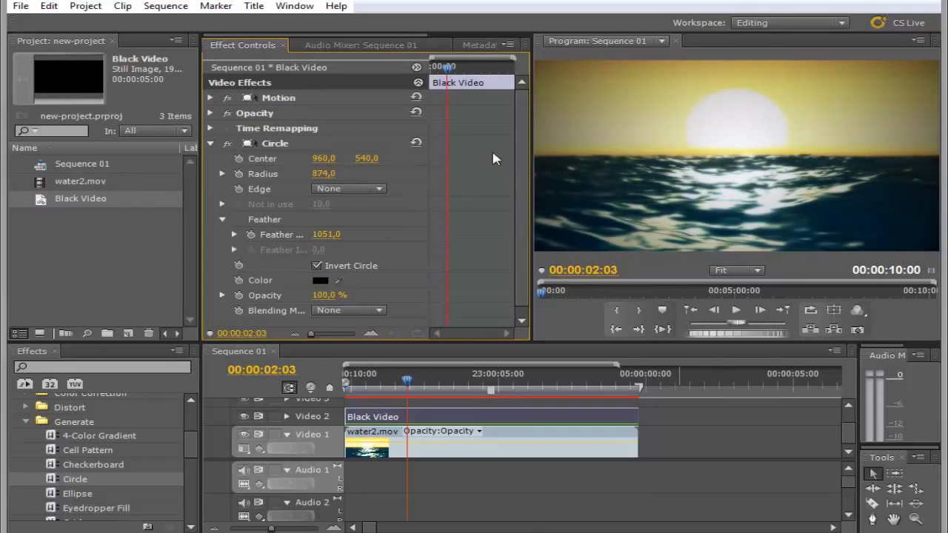
pyautogui.moveTo(585, 63); pyautogui.dragTo(544, 94)
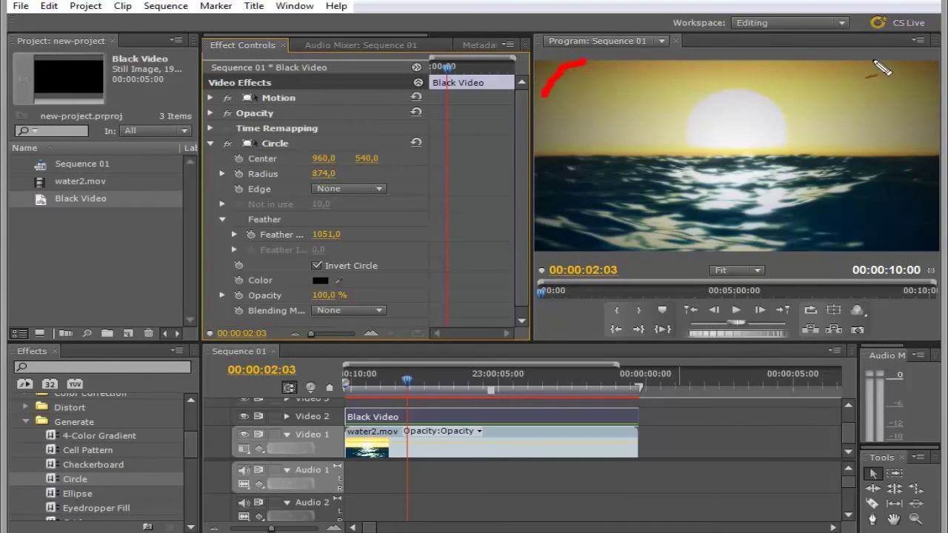
pyautogui.moveTo(874, 60); pyautogui.dragTo(923, 106)
pyautogui.moveTo(939, 200); pyautogui.dragTo(897, 249)
pyautogui.moveTo(568, 215); pyautogui.dragTo(602, 253)
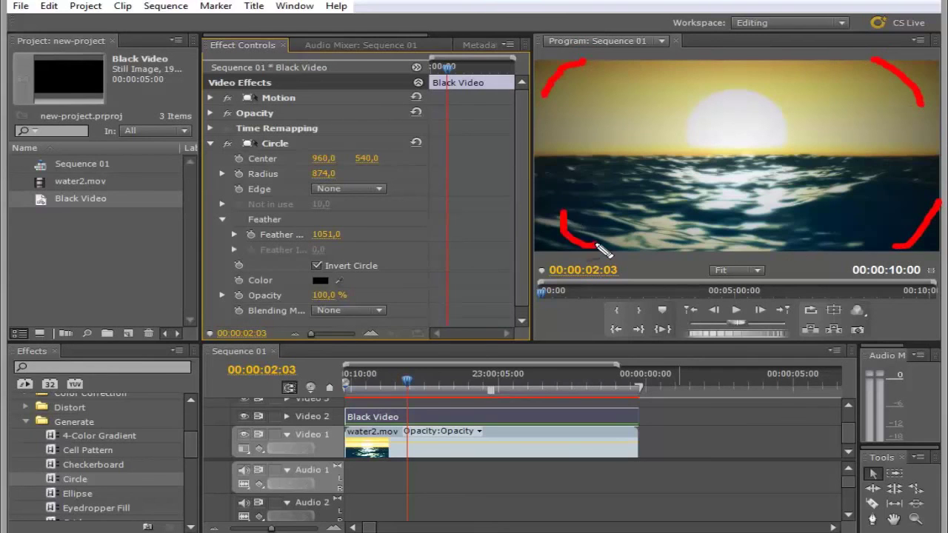
pyautogui.press('Escape')
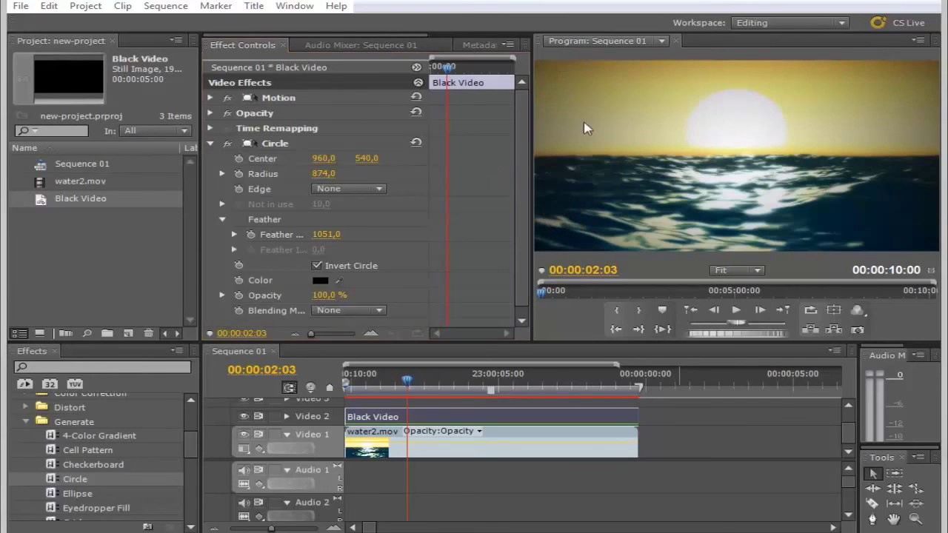
# Step: Compare the vignette by toggling the Circle effect and Video 2 visibility, then scrub the preview
pyautogui.click(228, 144)
pyautogui.click(227, 144)
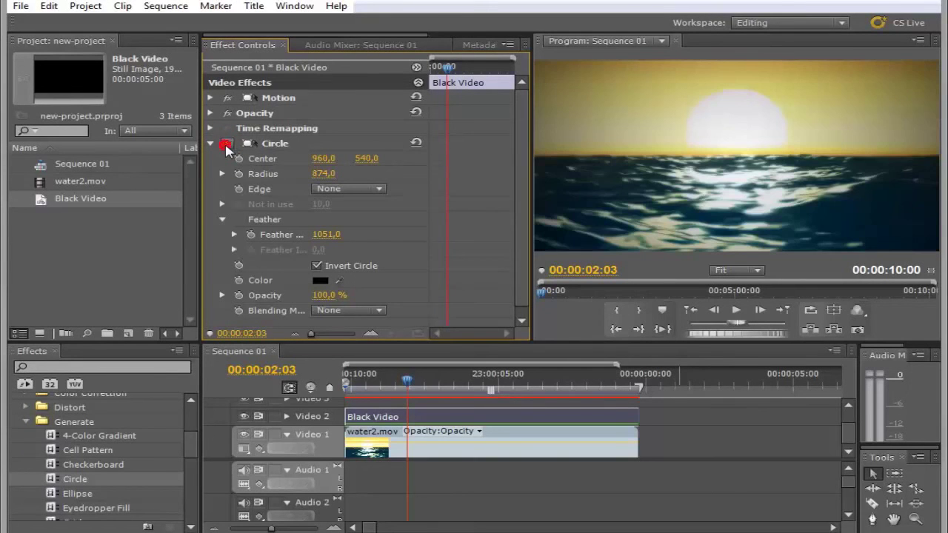
pyautogui.click(243, 418)
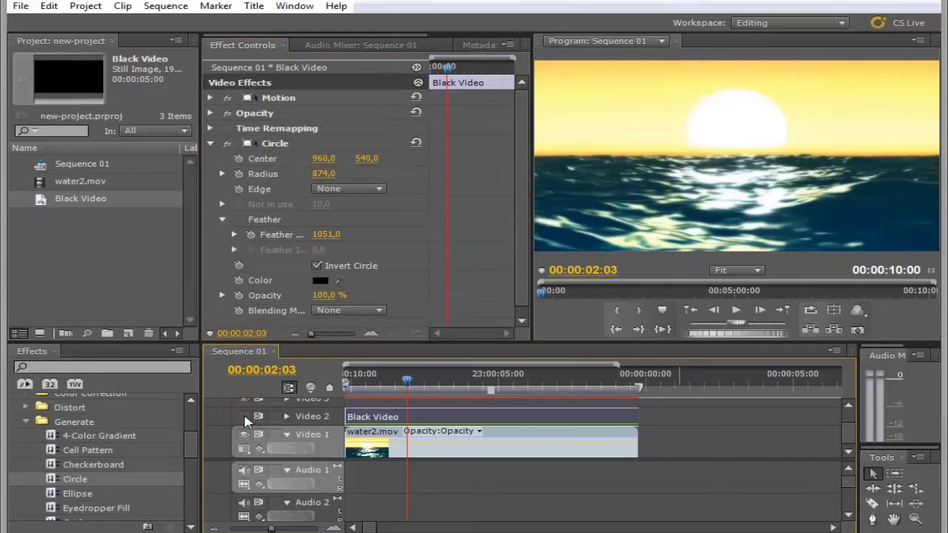
pyautogui.click(245, 419)
pyautogui.moveTo(391, 383); pyautogui.dragTo(491, 387)
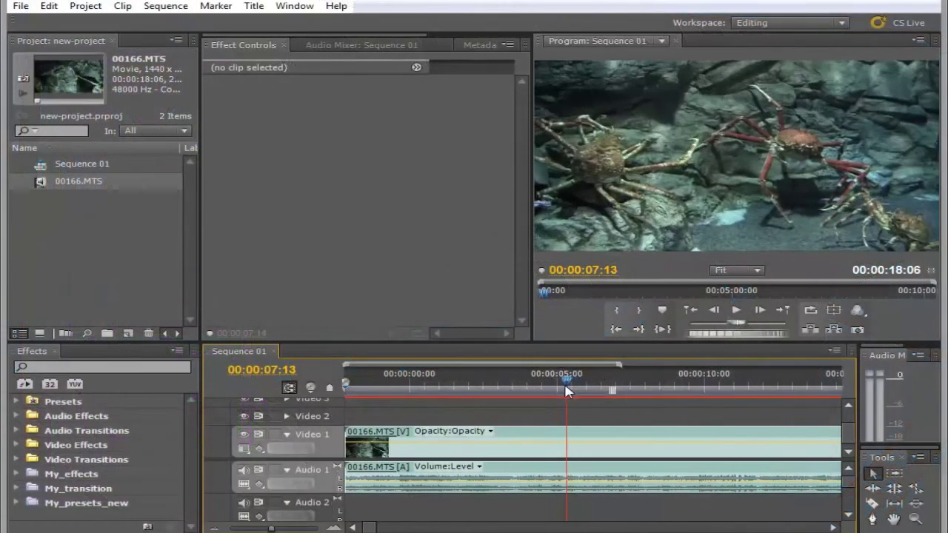
# Step: Step the crab sequence forward one frame to 00:00:07:14
pyautogui.moveTo(567, 391); pyautogui.dragTo(567, 391)
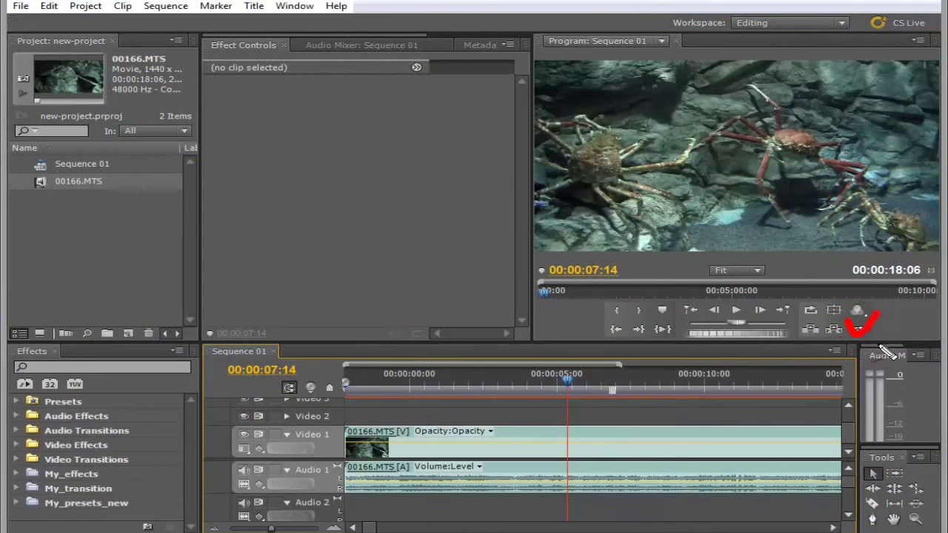
# Step: Export the 00:00:07:14 crab frame as a JPEG named 'image' to the Desktop
pyautogui.click(858, 331)
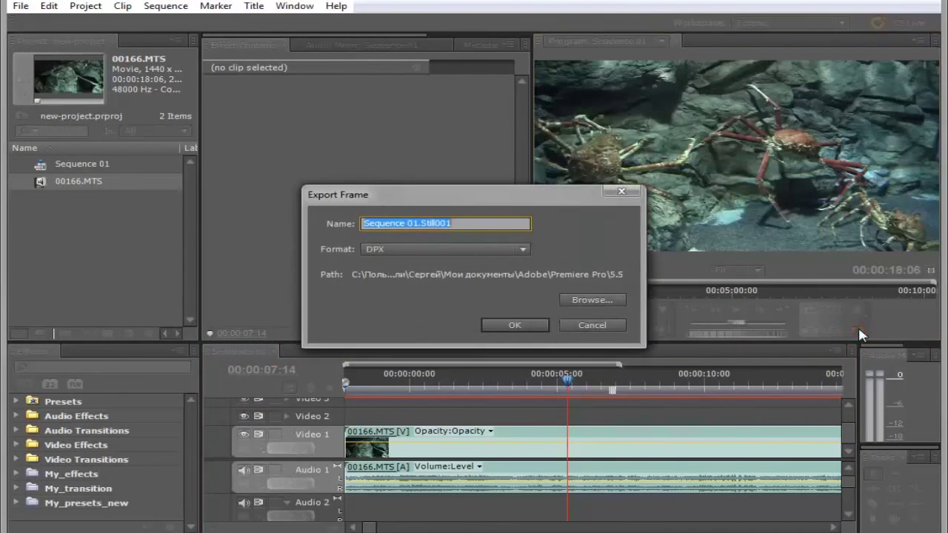
pyautogui.moveTo(503, 195); pyautogui.dragTo(309, 187)
pyautogui.write('image')
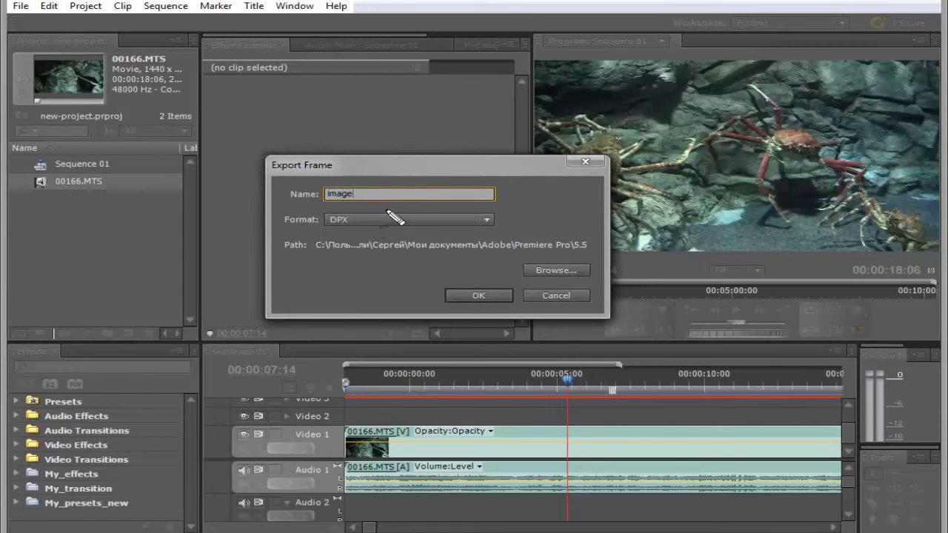
pyautogui.click(486, 220)
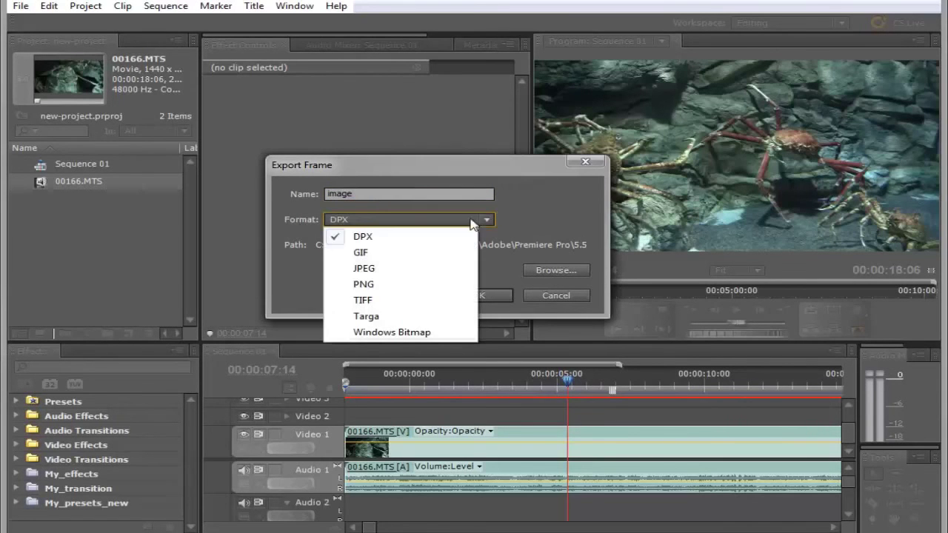
pyautogui.click(375, 270)
pyautogui.click(556, 270)
pyautogui.click(567, 272)
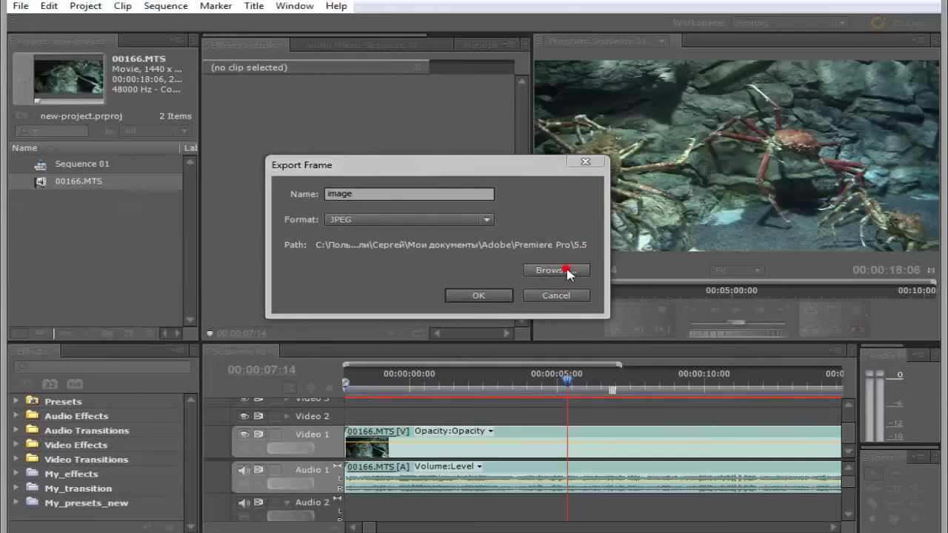
pyautogui.moveTo(602, 187)
pyautogui.mouseDown()
pyautogui.moveTo(493, 165)
pyautogui.moveTo(465, 101)
pyautogui.mouseUp()
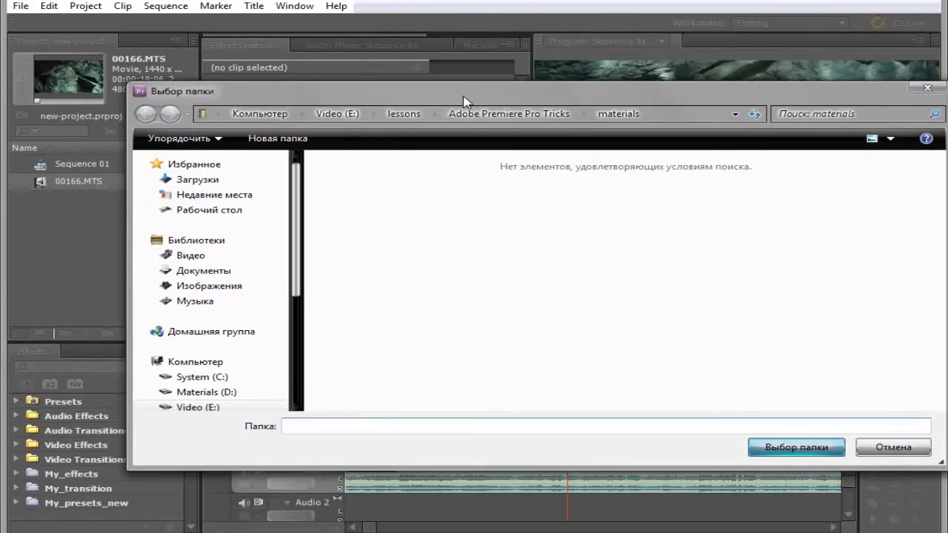
pyautogui.click(198, 209)
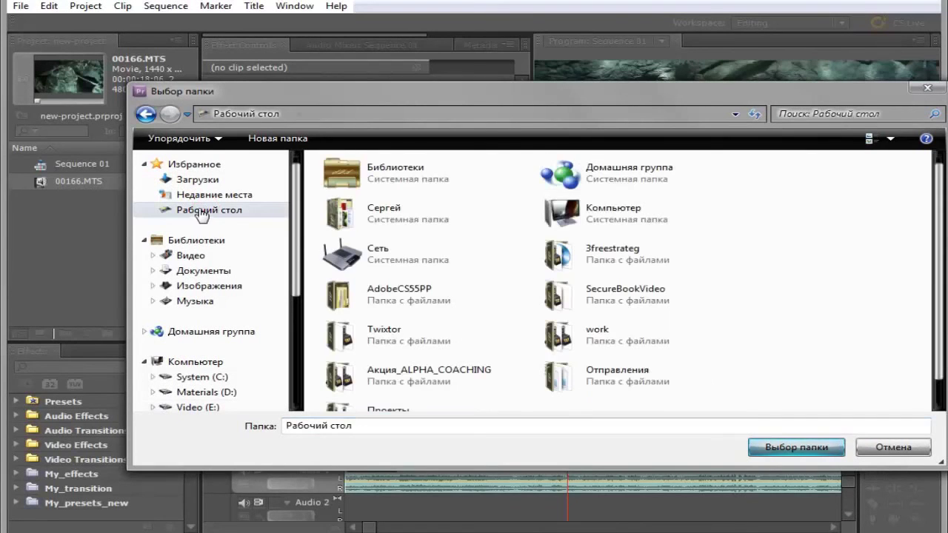
pyautogui.click(799, 450)
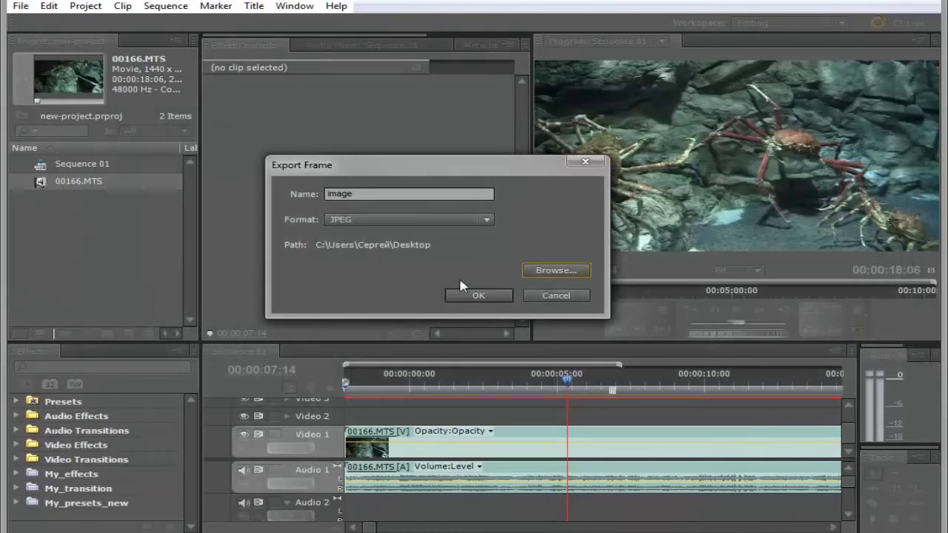
pyautogui.click(479, 296)
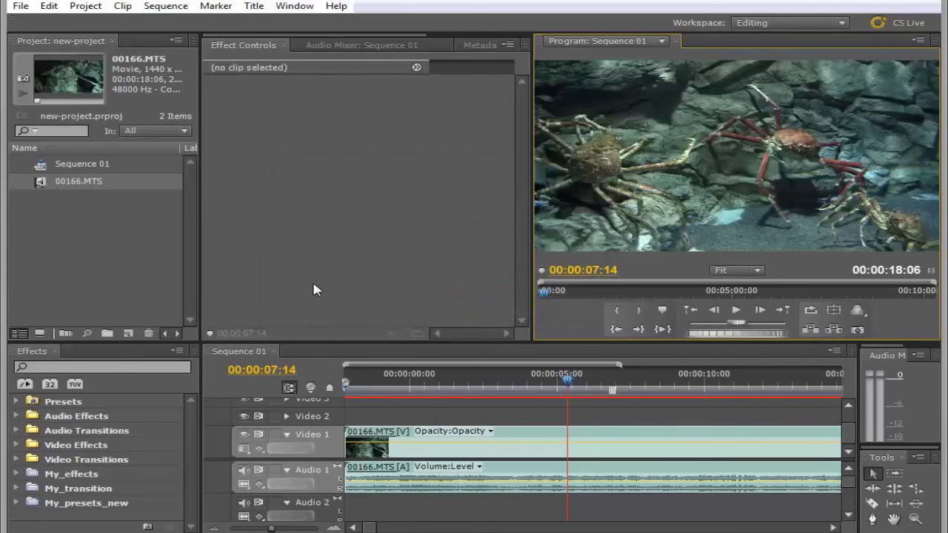
# Step: Import image.jpg from the Desktop and place it on Video 2 above the crab clip
pyautogui.rightClick(79, 254)
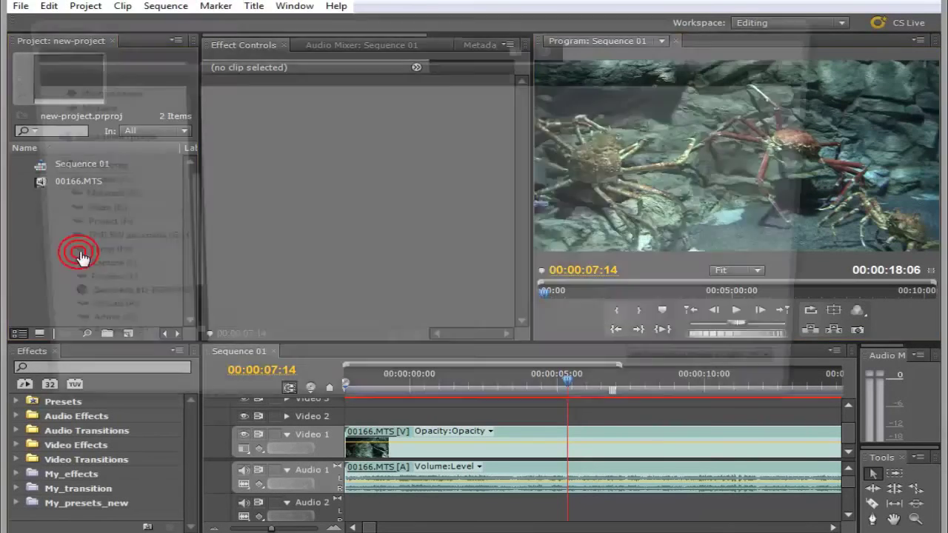
pyautogui.click(79, 254)
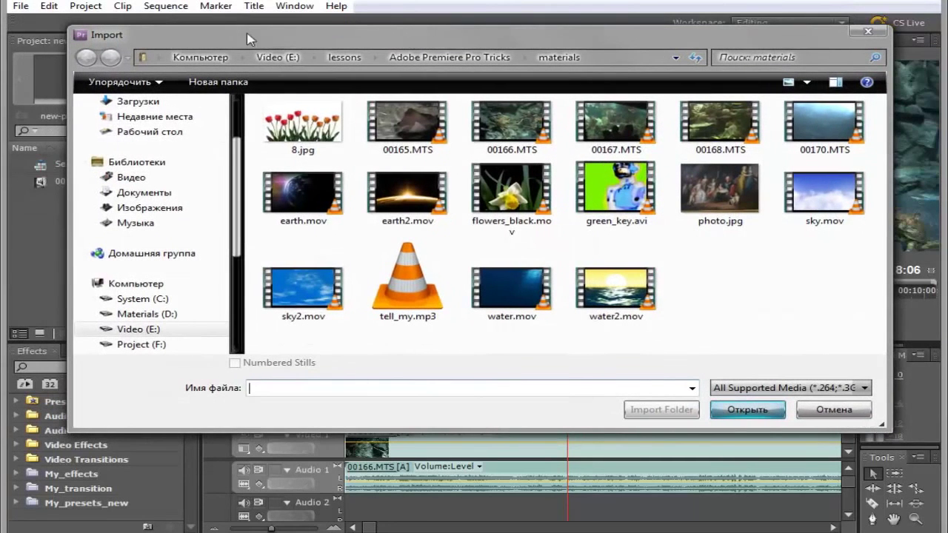
pyautogui.click(171, 135)
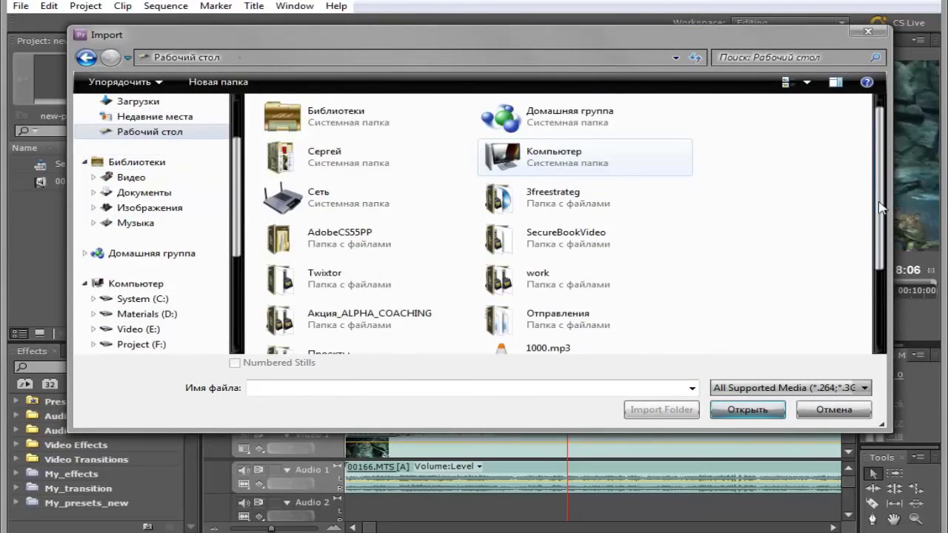
pyautogui.moveTo(877, 194); pyautogui.dragTo(883, 304)
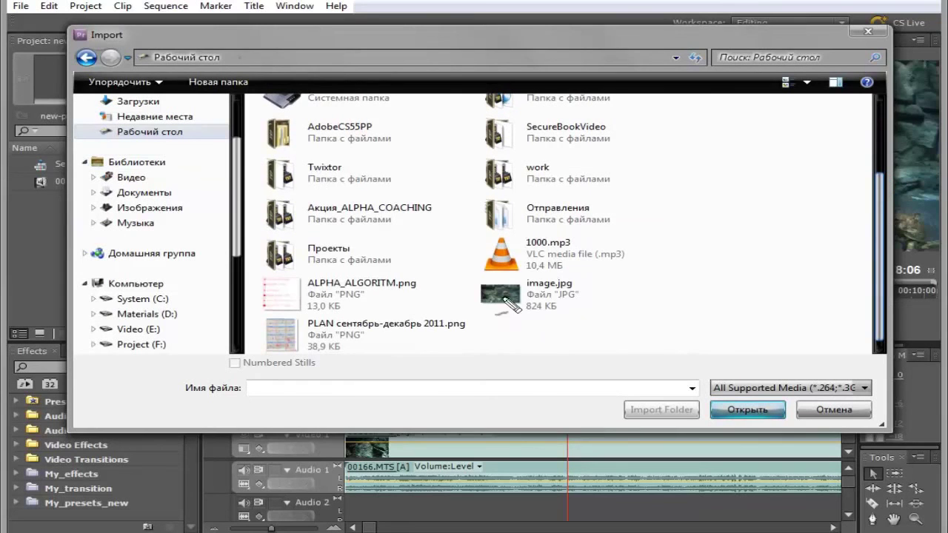
pyautogui.doubleClick(506, 297)
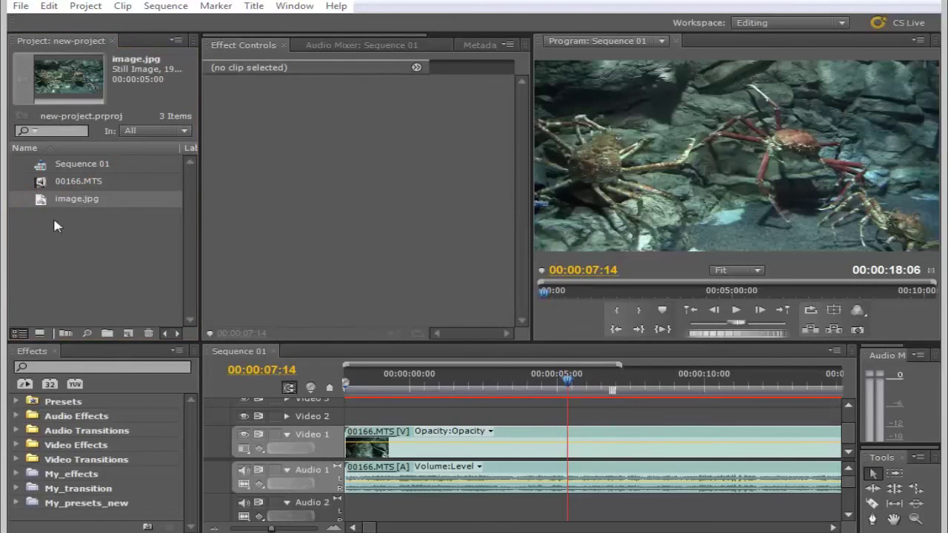
pyautogui.moveTo(41, 204); pyautogui.dragTo(516, 419)
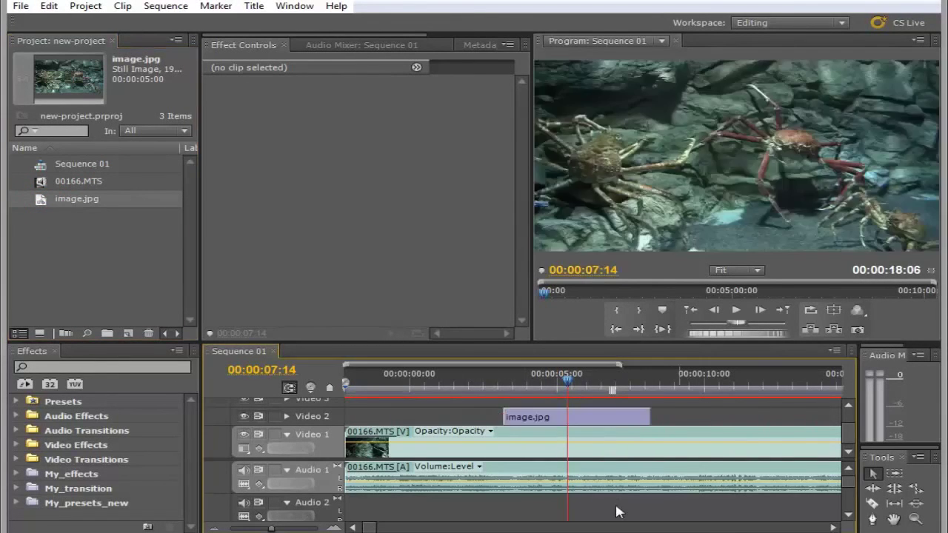
pyautogui.moveTo(569, 383); pyautogui.dragTo(613, 425)
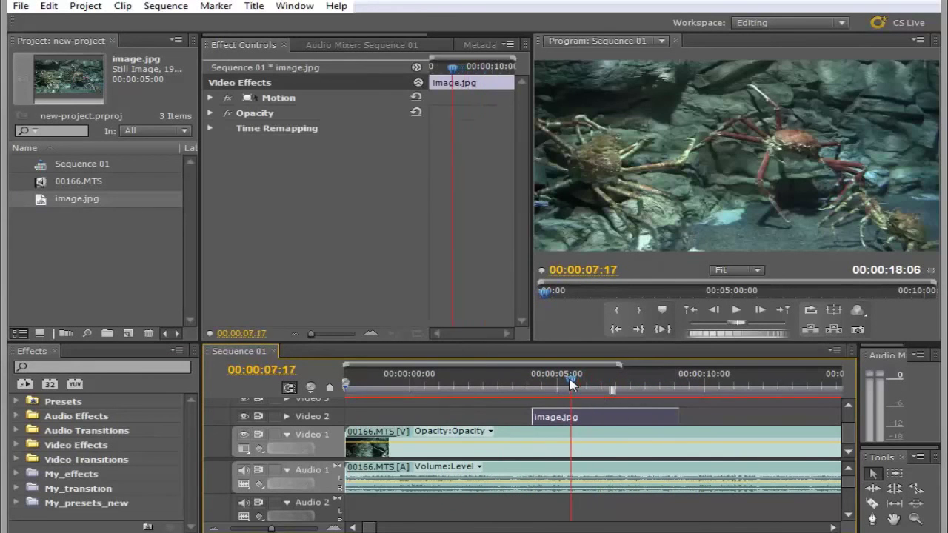